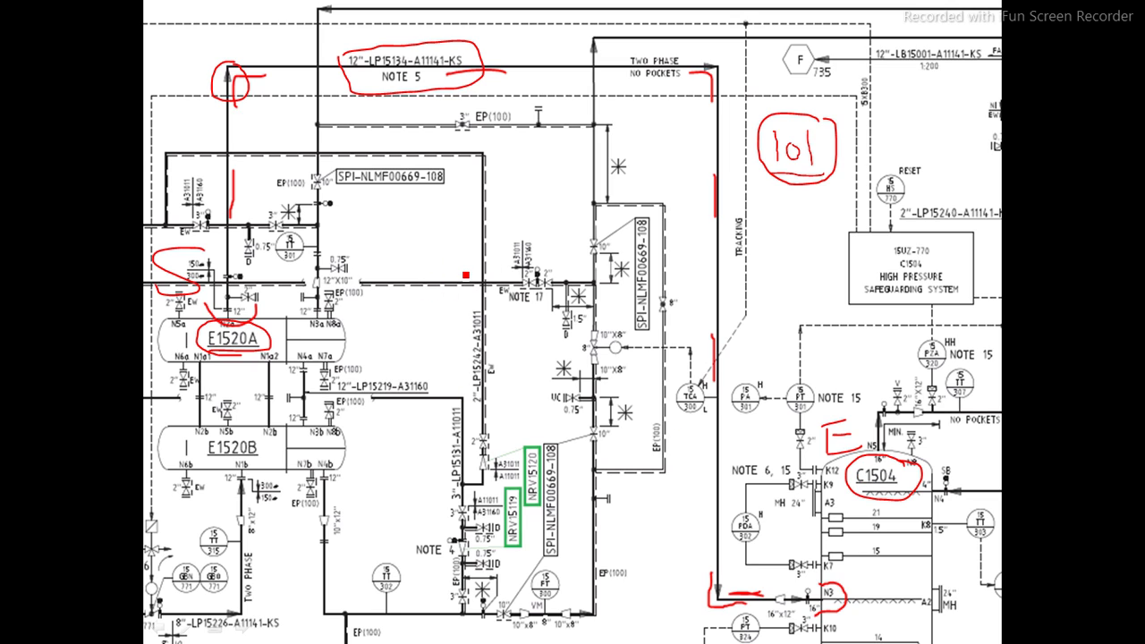
# On the next P&ID slide, circle the C1504 tag and its N4 nozzle, underline the tag, and mark the incoming line's R-0845730 connector.
pyautogui.press('Right')
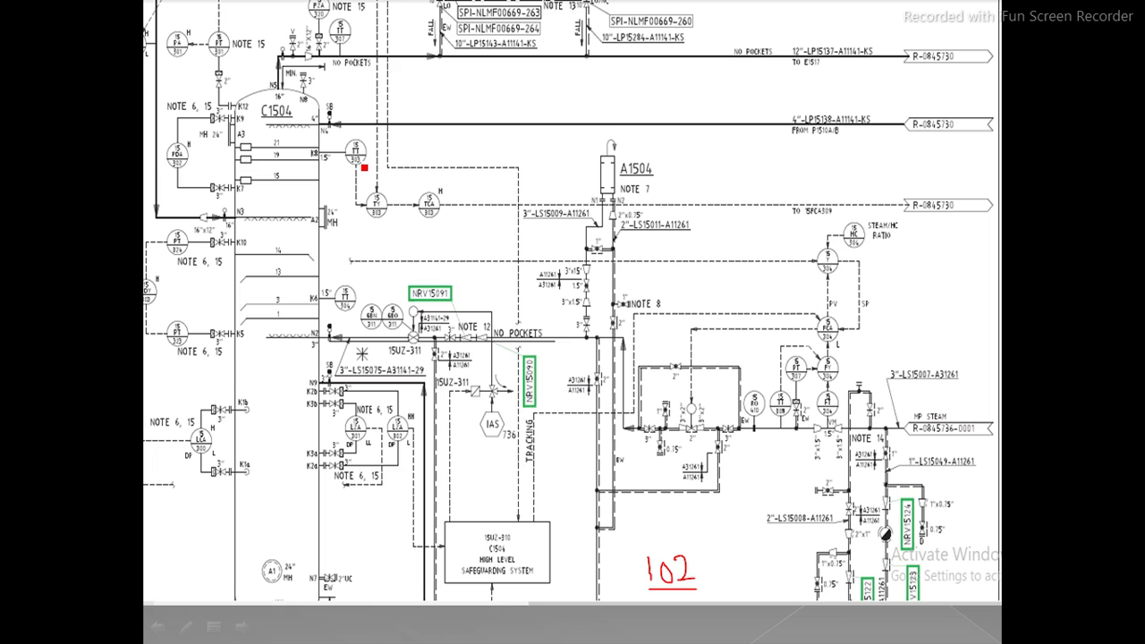
pyautogui.moveTo(345, 105)
pyautogui.mouseDown()
pyautogui.moveTo(306, 117)
pyautogui.moveTo(358, 134)
pyautogui.moveTo(343, 102)
pyautogui.mouseUp()
pyautogui.moveTo(258, 126); pyautogui.dragTo(317, 129)
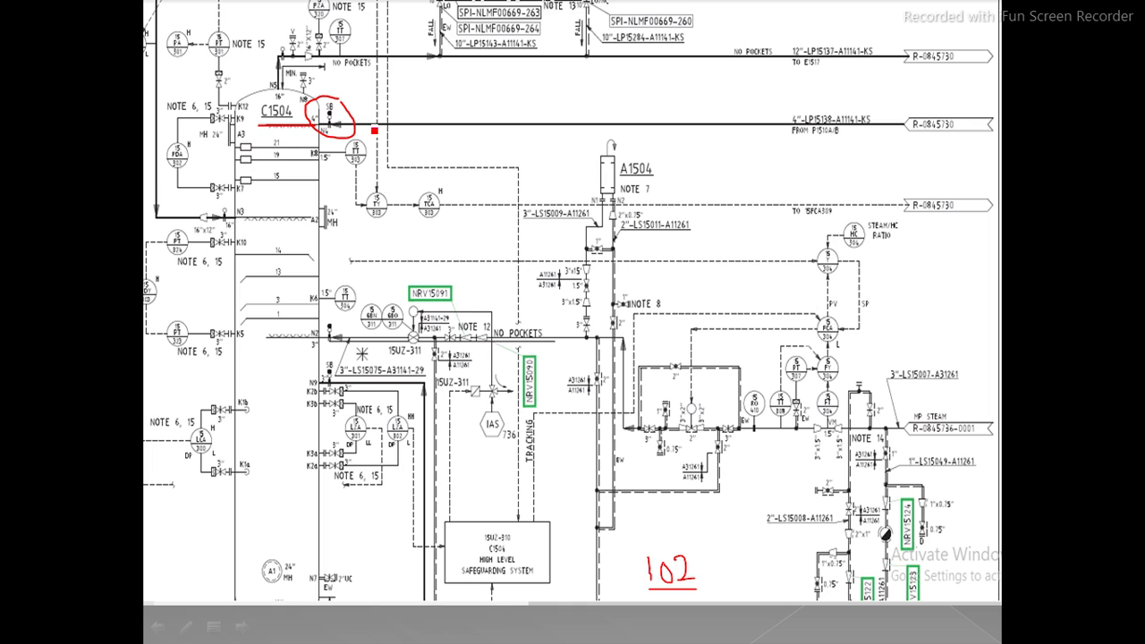
pyautogui.moveTo(983, 97); pyautogui.dragTo(995, 157)
pyautogui.moveTo(981, 93)
pyautogui.mouseDown()
pyautogui.moveTo(968, 106)
pyautogui.moveTo(983, 114)
pyautogui.moveTo(956, 114)
pyautogui.mouseUp()
pyautogui.moveTo(301, 112)
pyautogui.mouseDown()
pyautogui.moveTo(276, 95)
pyautogui.moveTo(257, 124)
pyautogui.moveTo(293, 115)
pyautogui.mouseUp()
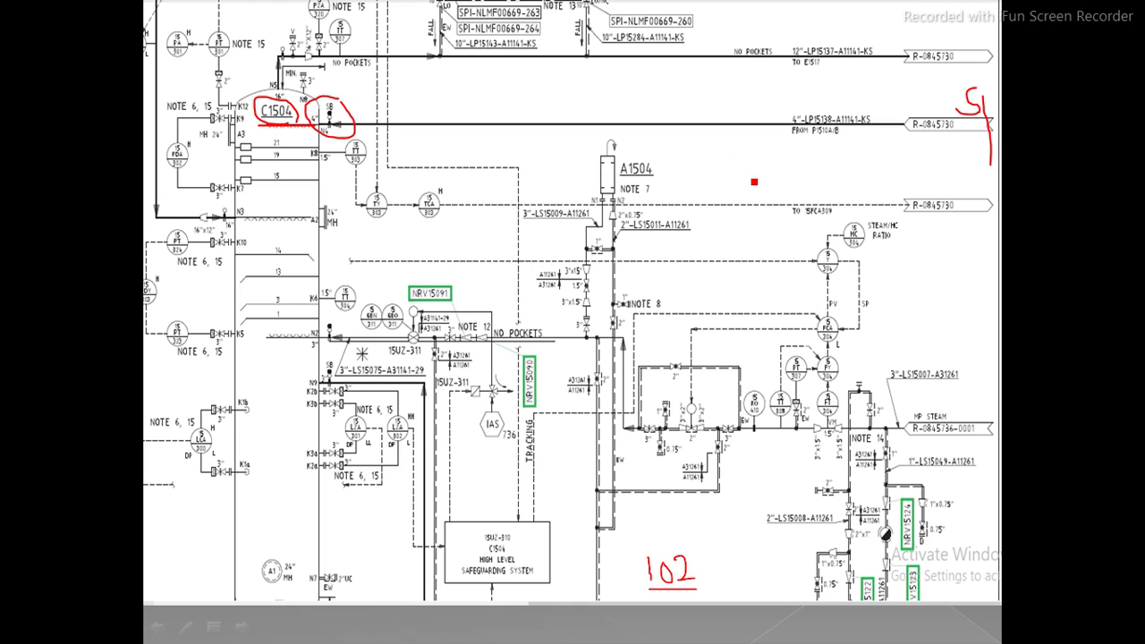
pyautogui.moveTo(977, 107); pyautogui.dragTo(991, 139)
# Sketch an example line with a flow arrow from a circled starting point near A1504 to column C1504.
pyautogui.moveTo(766, 153)
pyautogui.mouseDown()
pyautogui.moveTo(761, 219)
pyautogui.moveTo(742, 188)
pyautogui.moveTo(686, 185)
pyautogui.mouseUp()
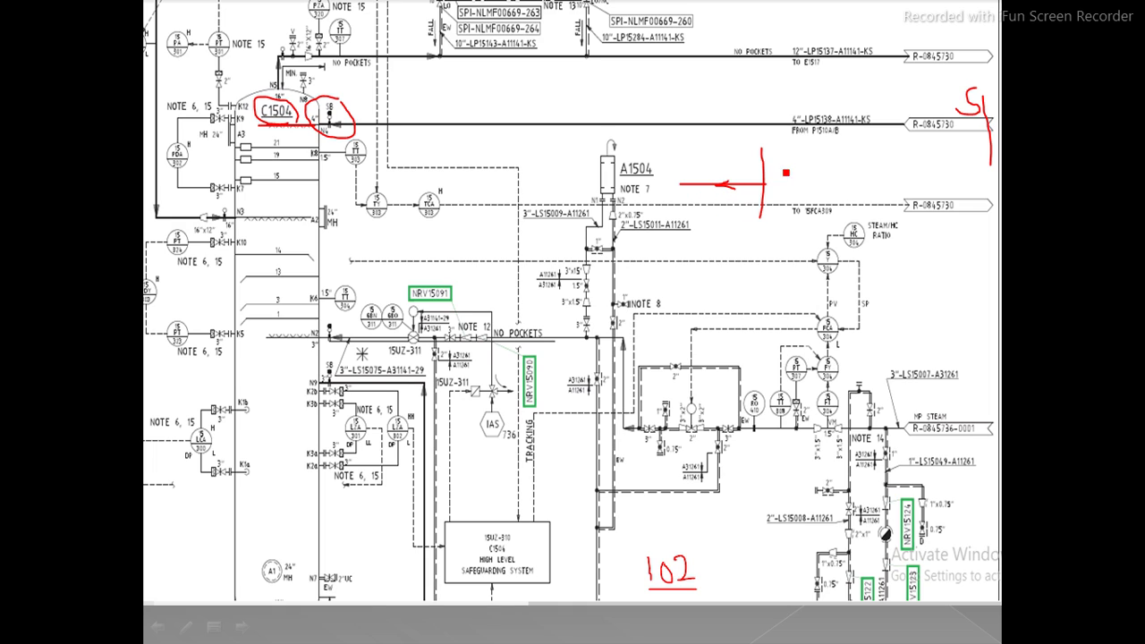
pyautogui.moveTo(761, 172)
pyautogui.mouseDown()
pyautogui.moveTo(779, 208)
pyautogui.moveTo(668, 188)
pyautogui.moveTo(328, 191)
pyautogui.mouseUp()
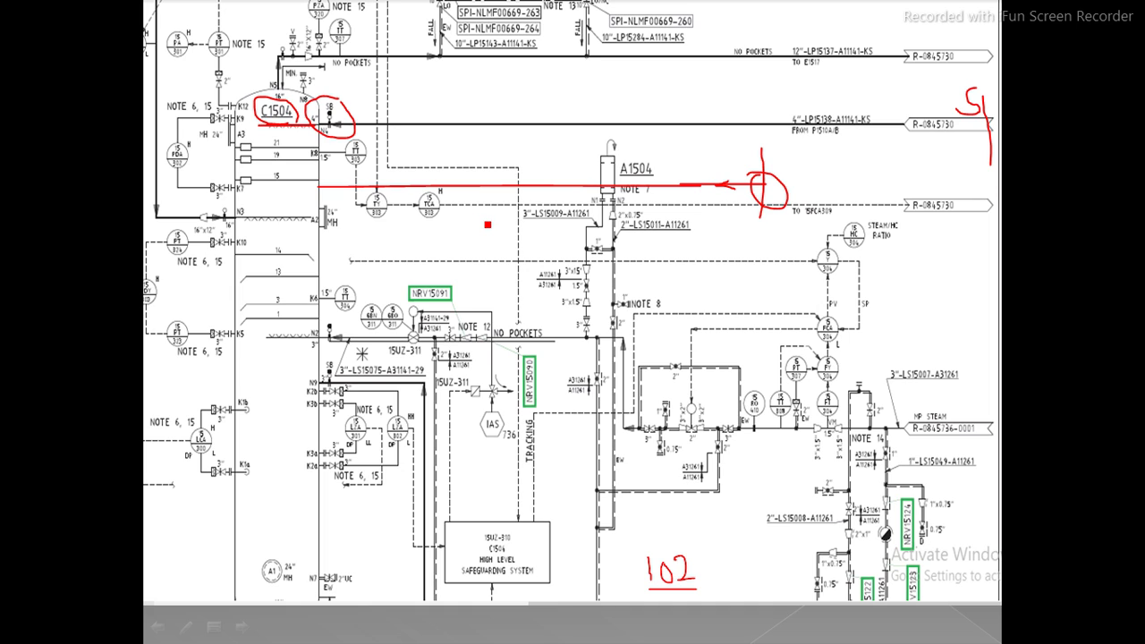
# End the slide show and switch to the line list workbook in Excel.
pyautogui.press('Right')
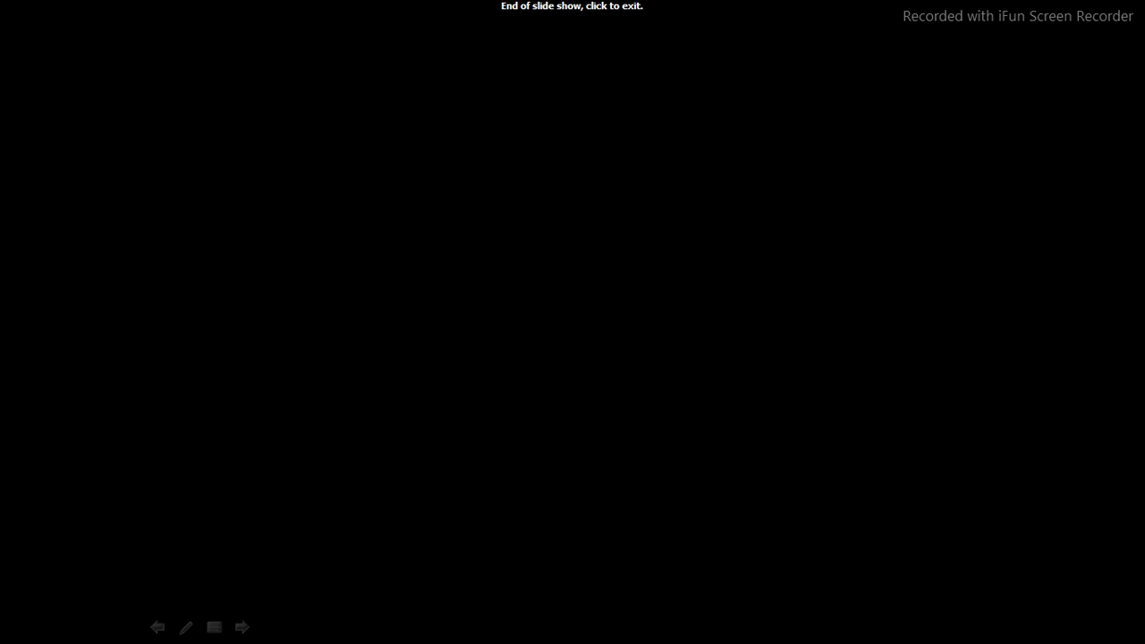
pyautogui.press('Right')
pyautogui.click(548, 361)
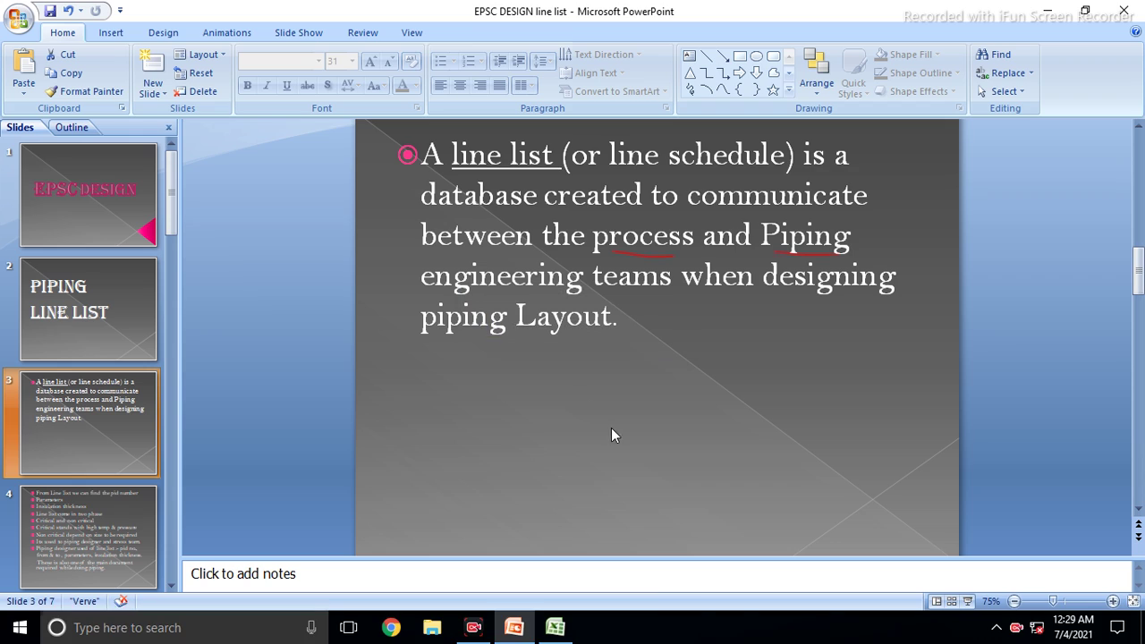
pyautogui.click(555, 627)
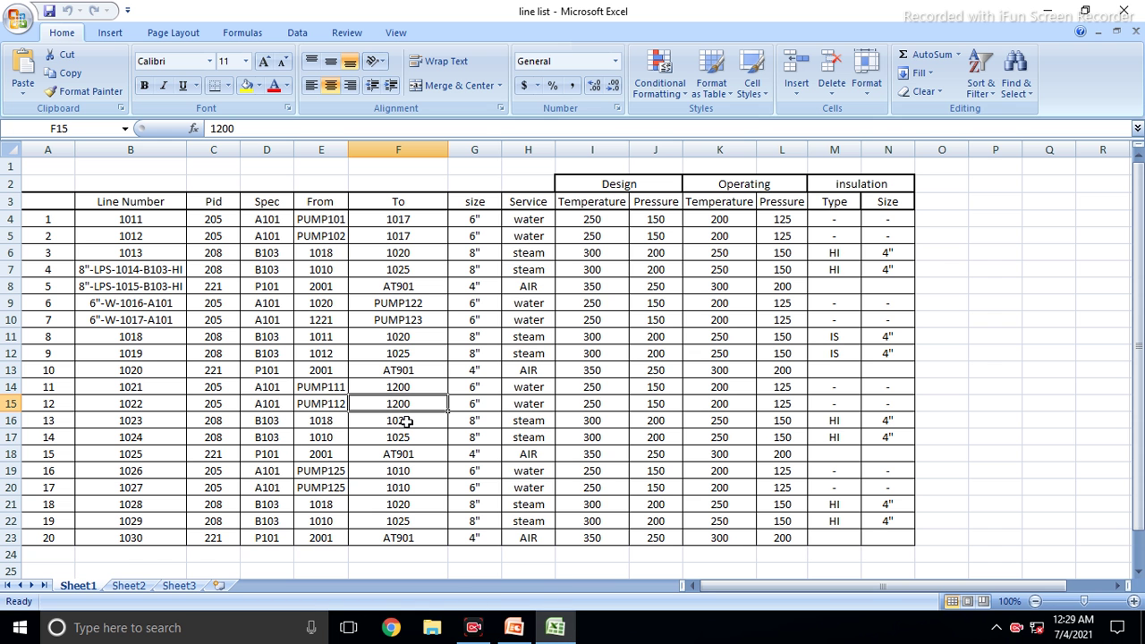
# Examine the serial number and Line Number columns, including the short entry 1013 and the full-format entry 8"-LPS-1014-B103-HI.
pyautogui.click(135, 204)
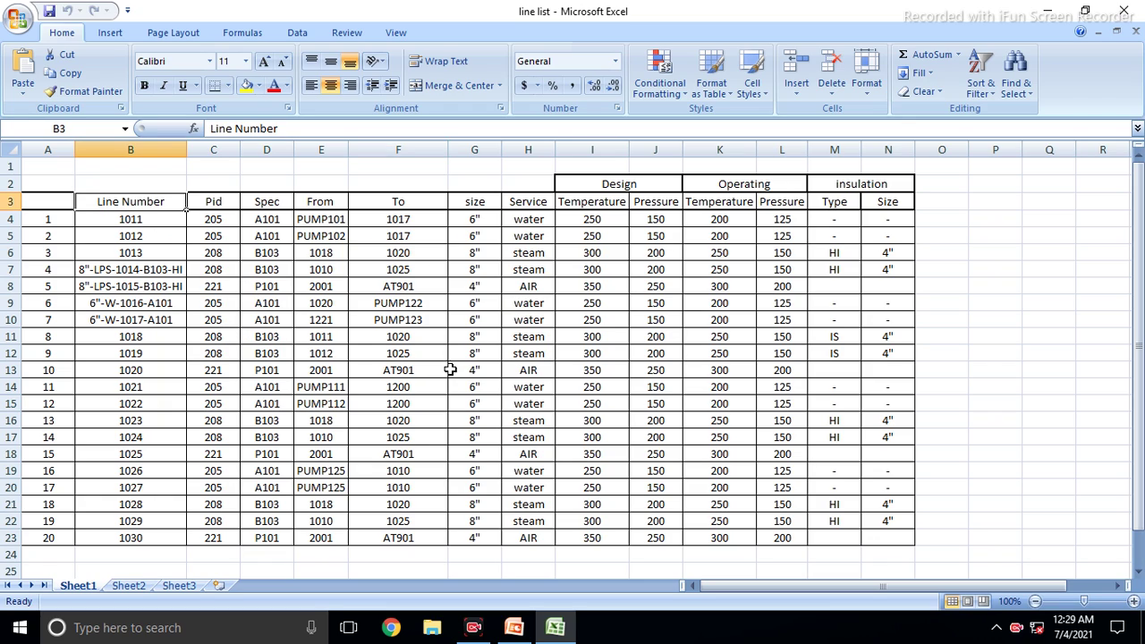
pyautogui.click(290, 355)
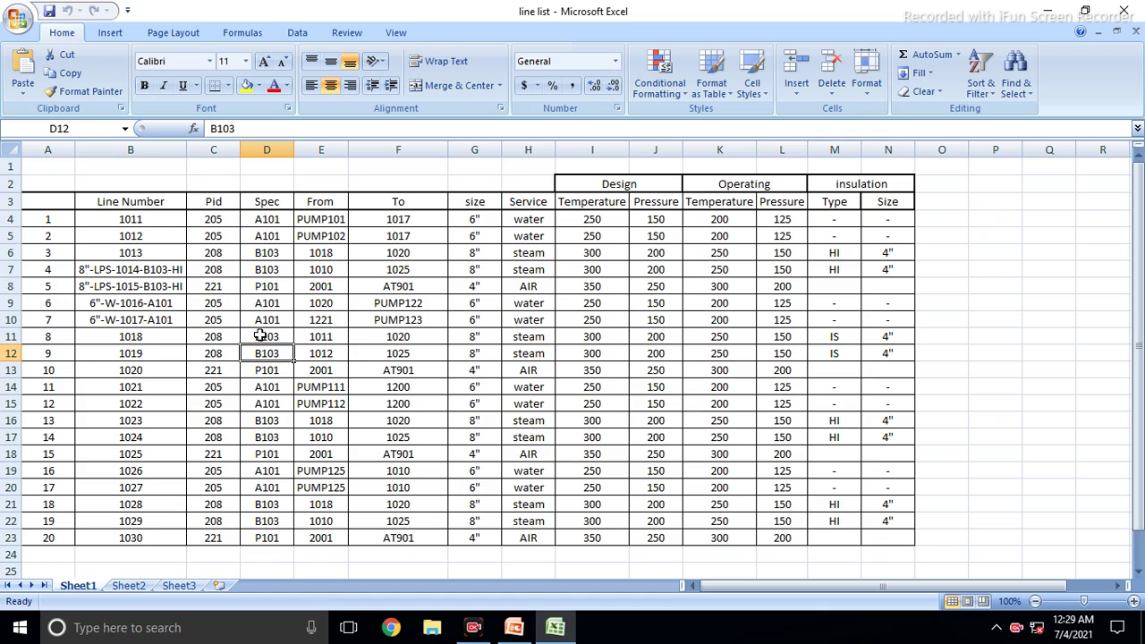
pyautogui.click(40, 203)
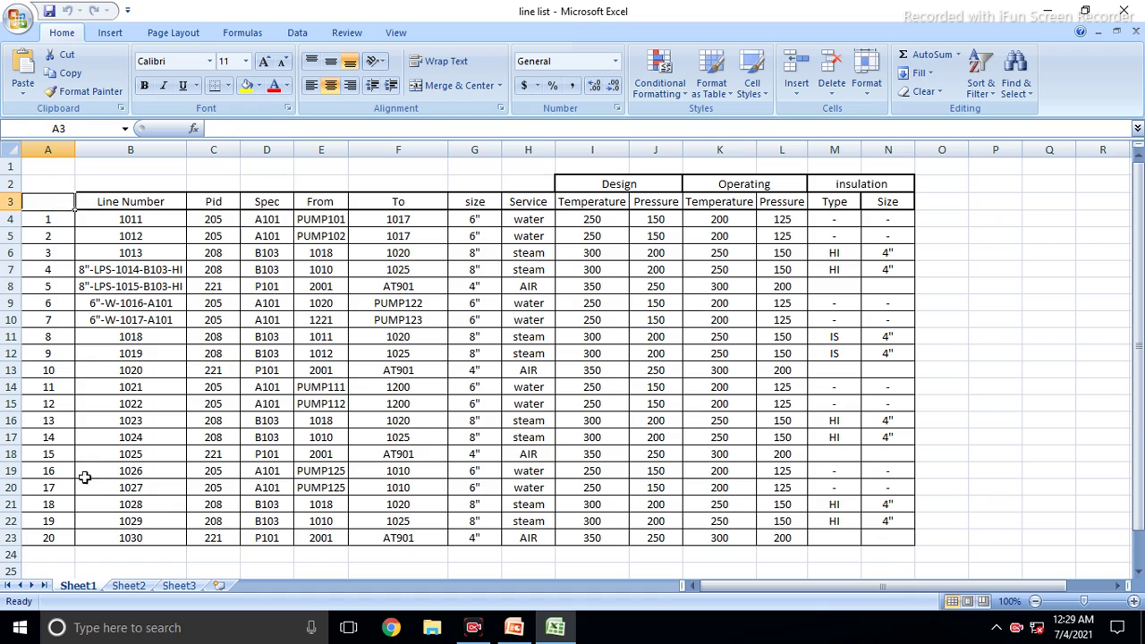
pyautogui.click(160, 208)
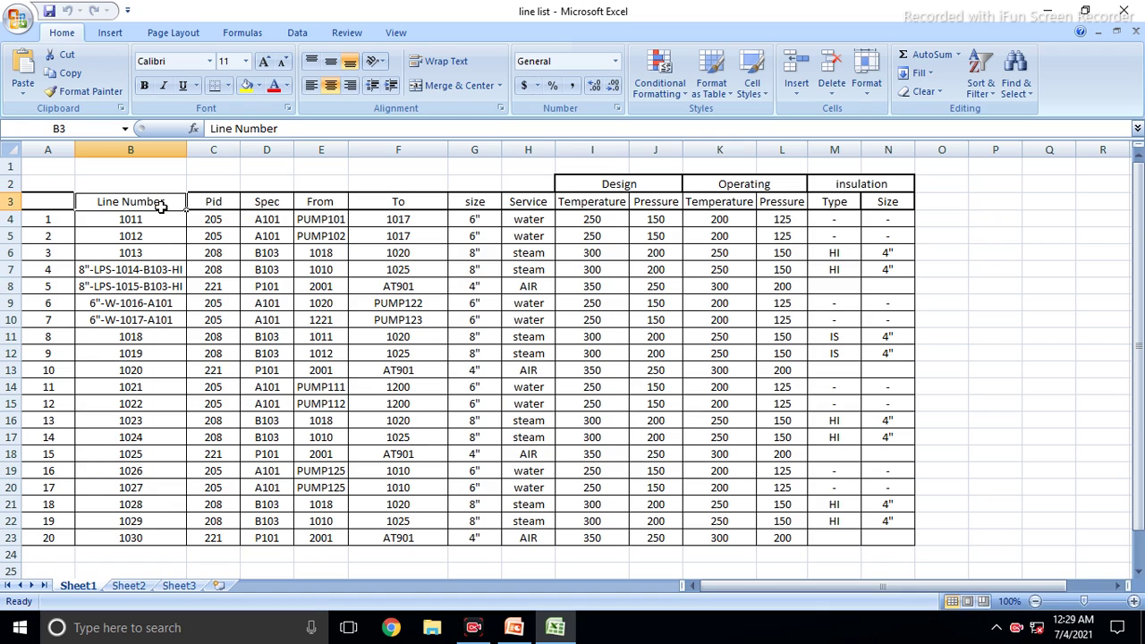
pyautogui.click(141, 255)
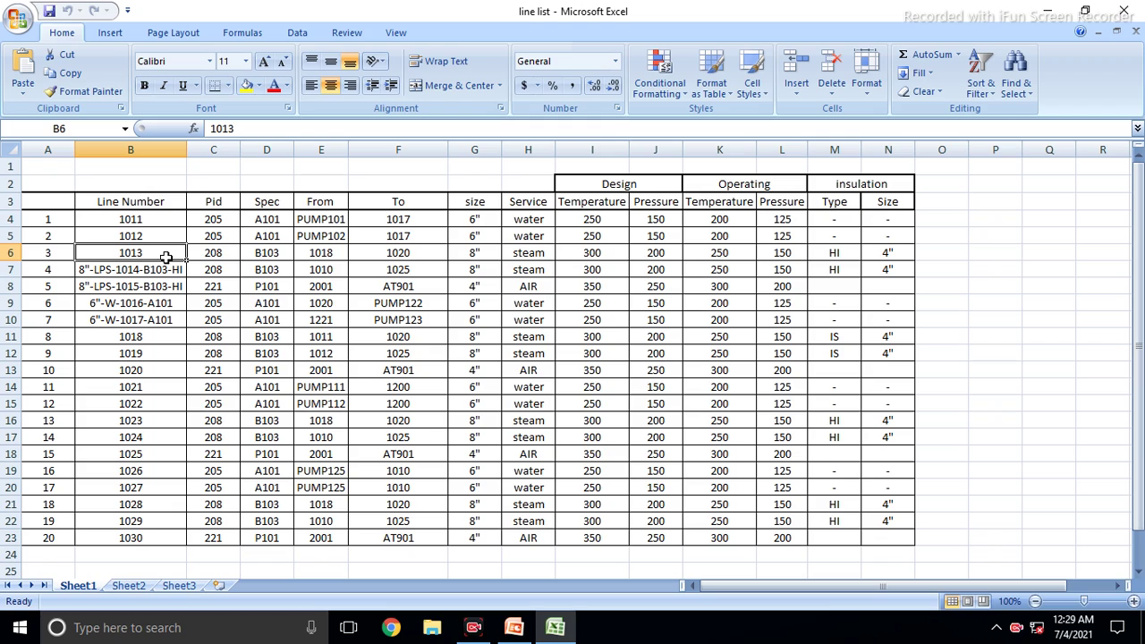
pyautogui.click(111, 272)
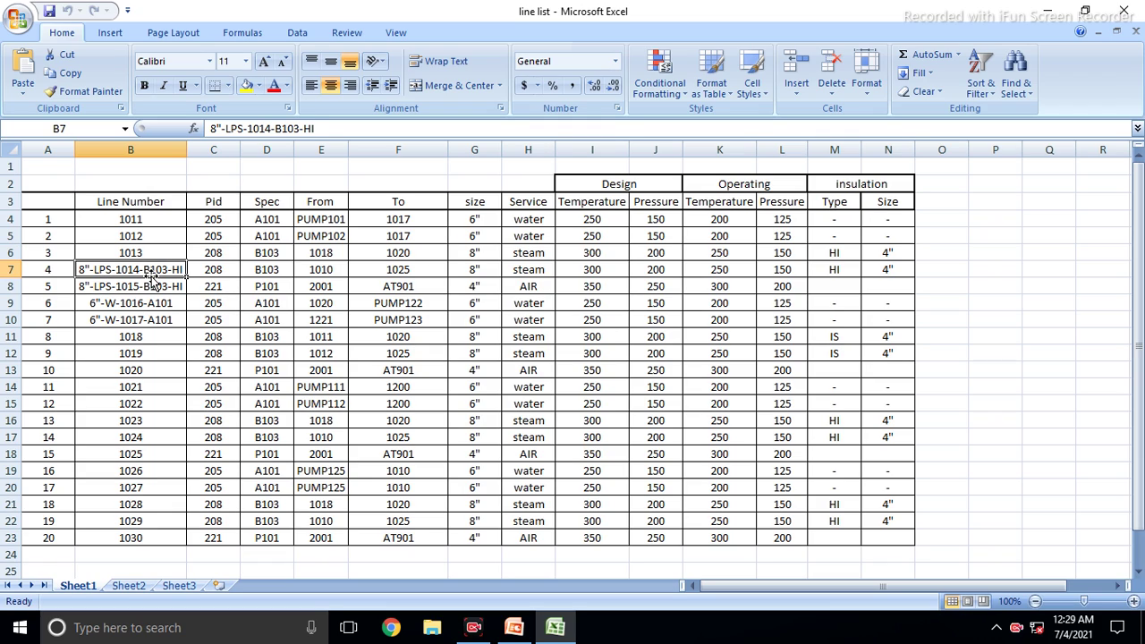
# Review the Pid, Spec and From entries of line 1011, plus the From and To column headings.
pyautogui.click(155, 219)
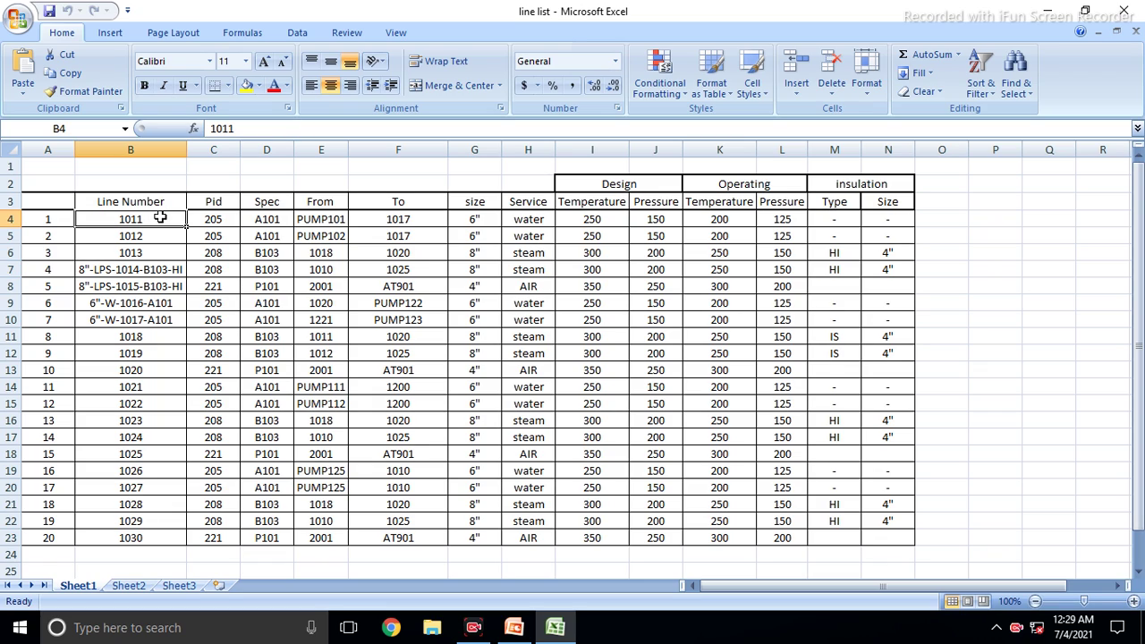
pyautogui.click(204, 218)
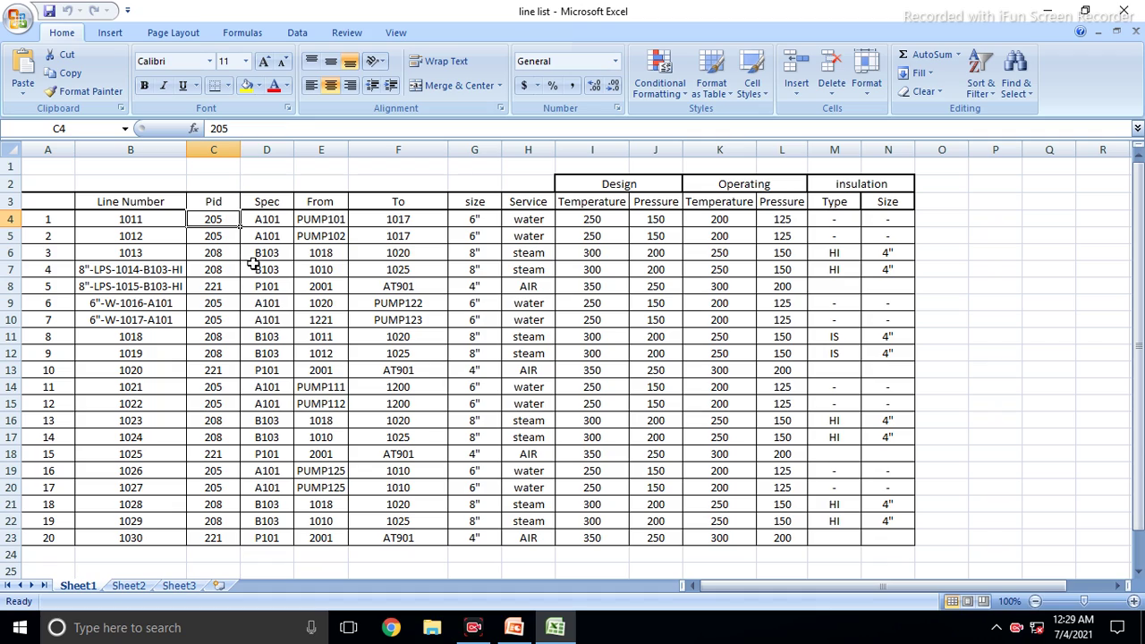
pyautogui.click(267, 224)
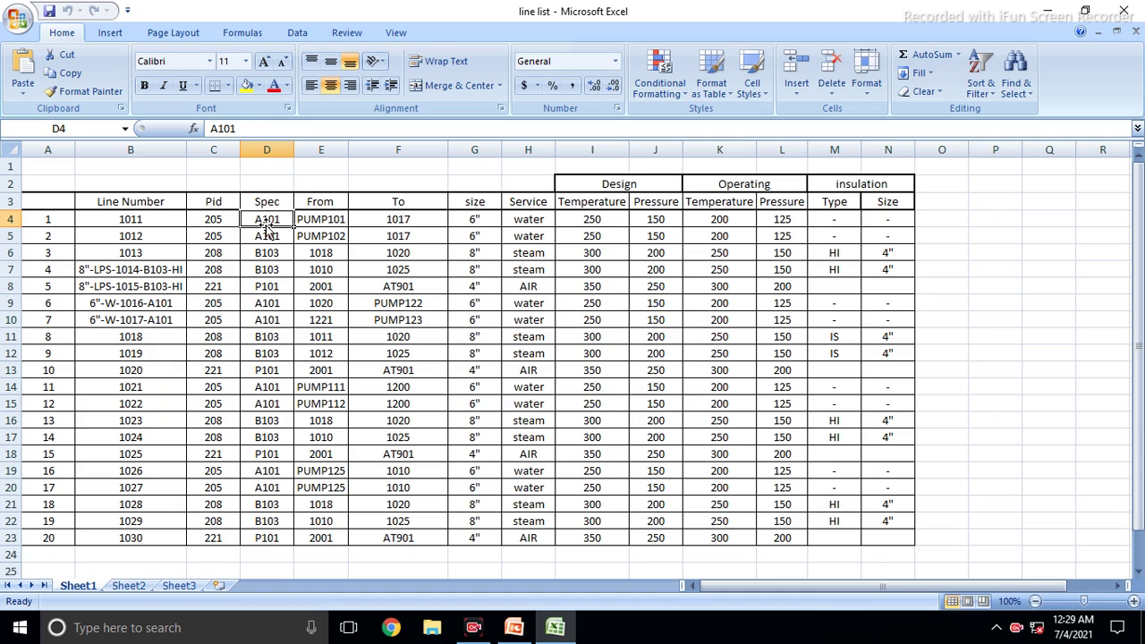
pyautogui.click(325, 222)
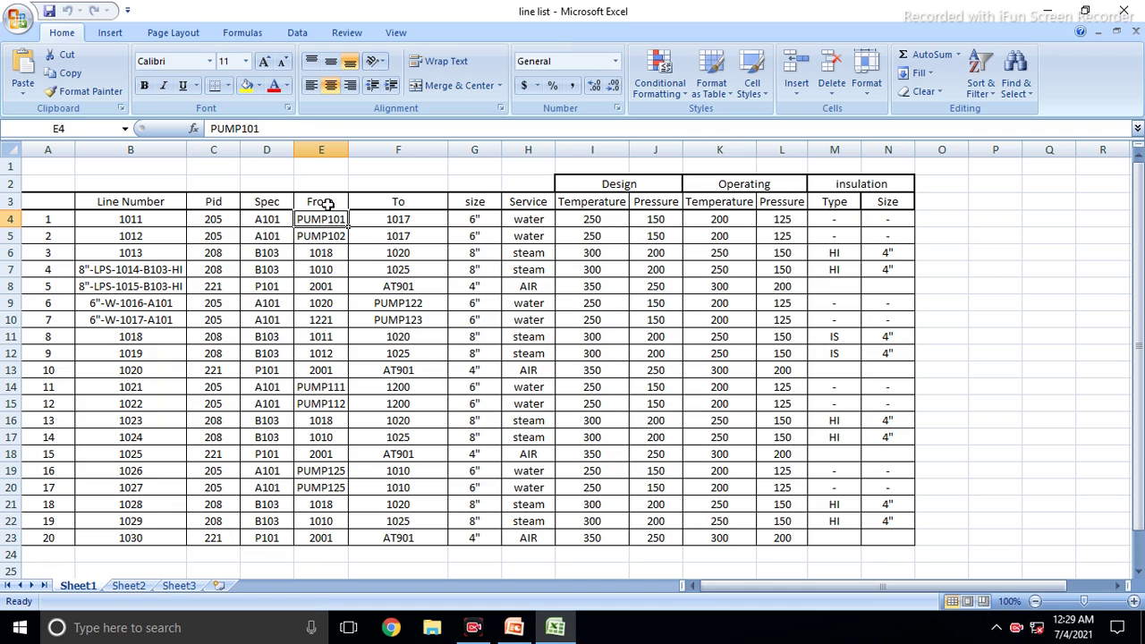
pyautogui.click(318, 200)
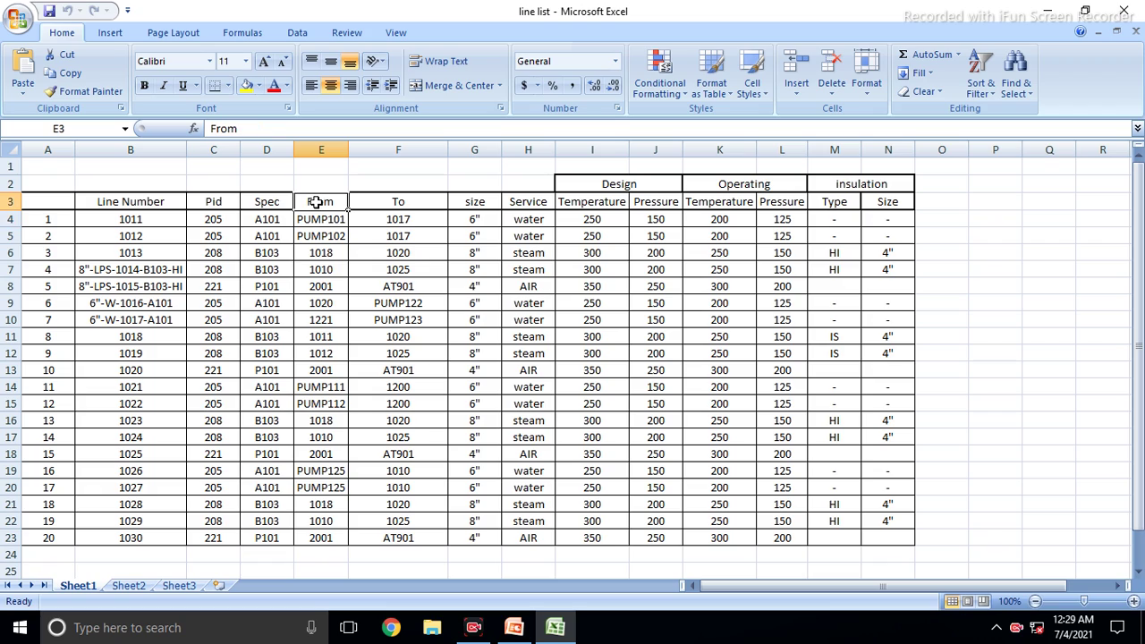
pyautogui.click(399, 199)
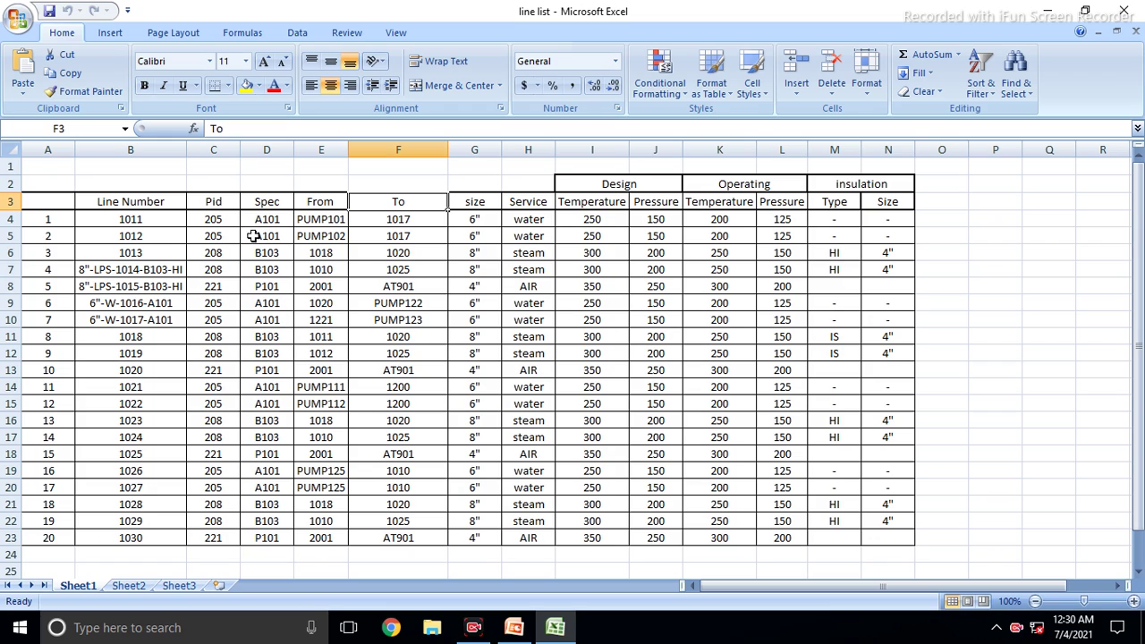
# Trace line 1011 across its row, examining its Pid, From, To, size and Service entries.
pyautogui.click(115, 217)
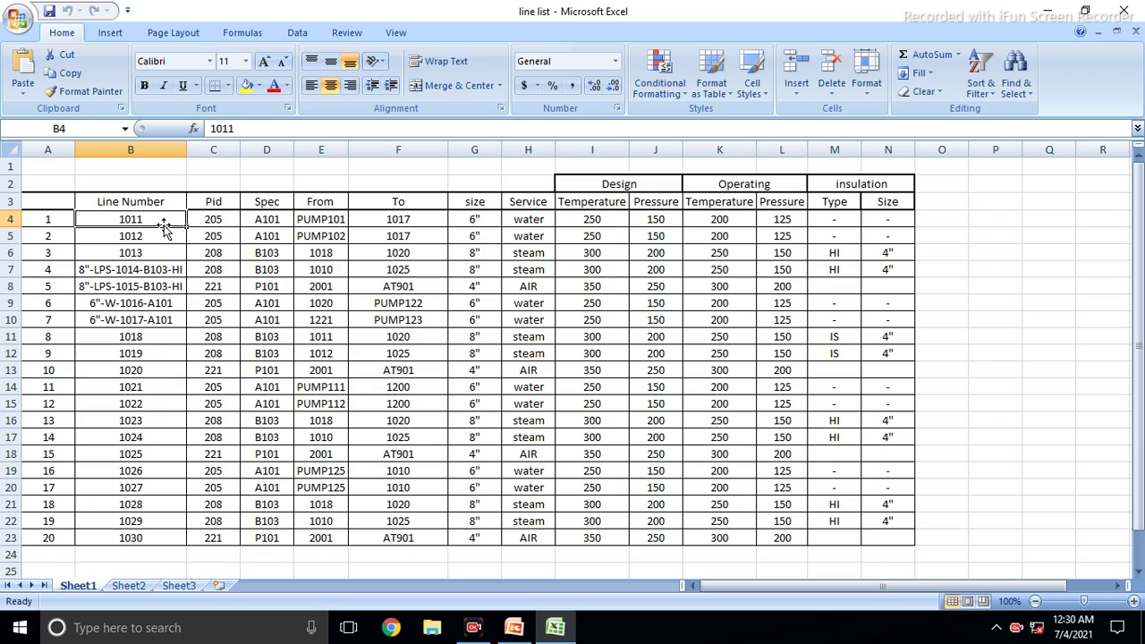
pyautogui.click(223, 221)
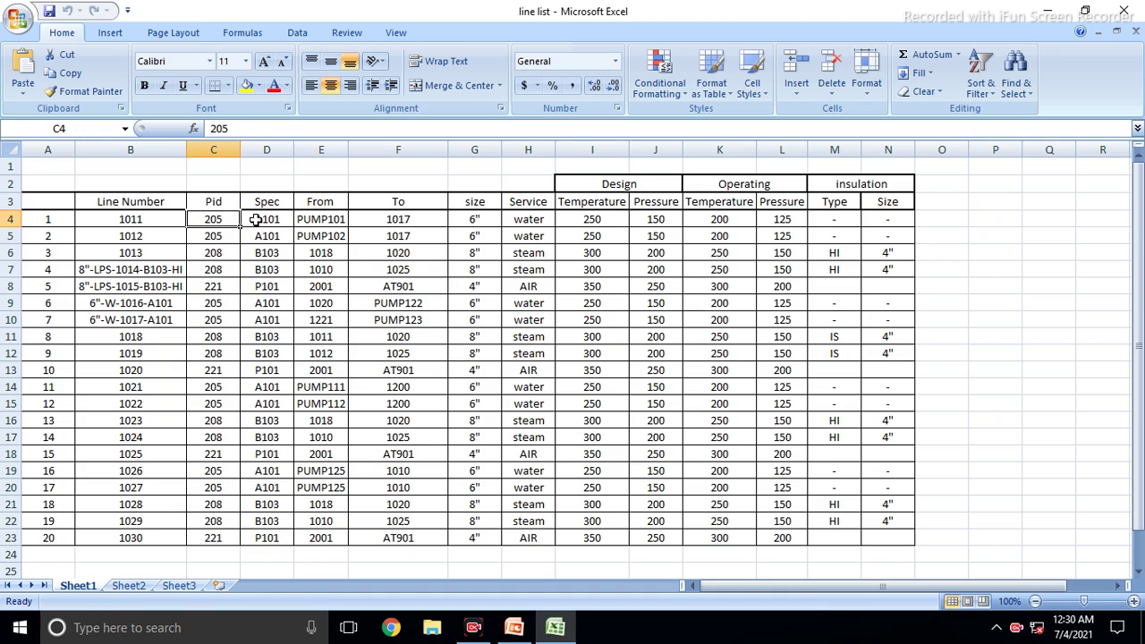
pyautogui.click(322, 223)
pyautogui.click(398, 223)
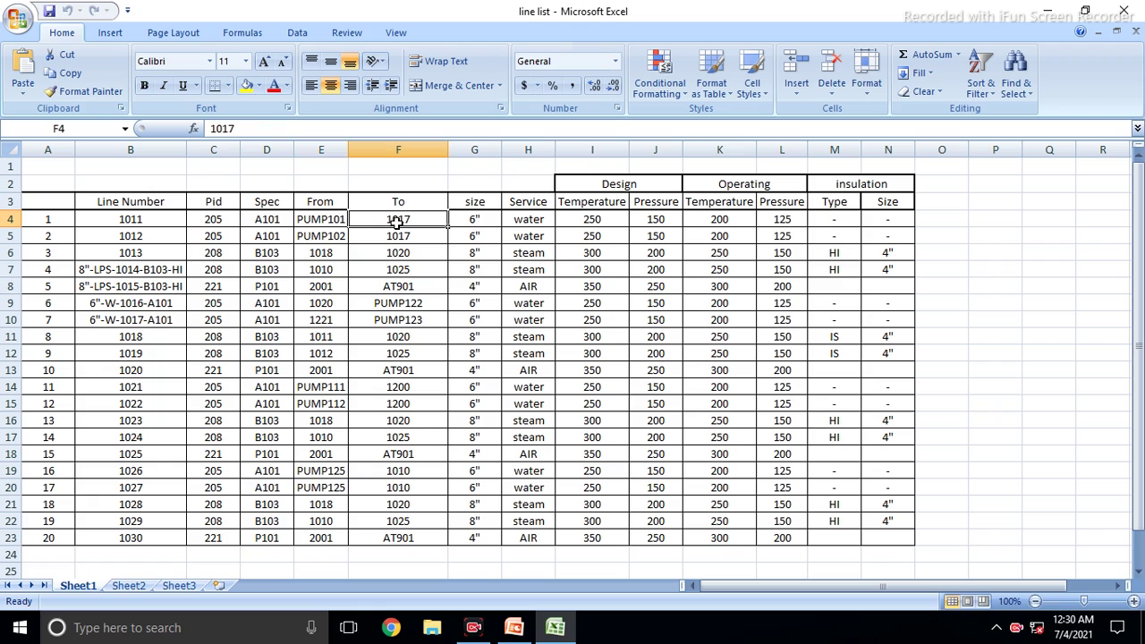
pyautogui.click(332, 224)
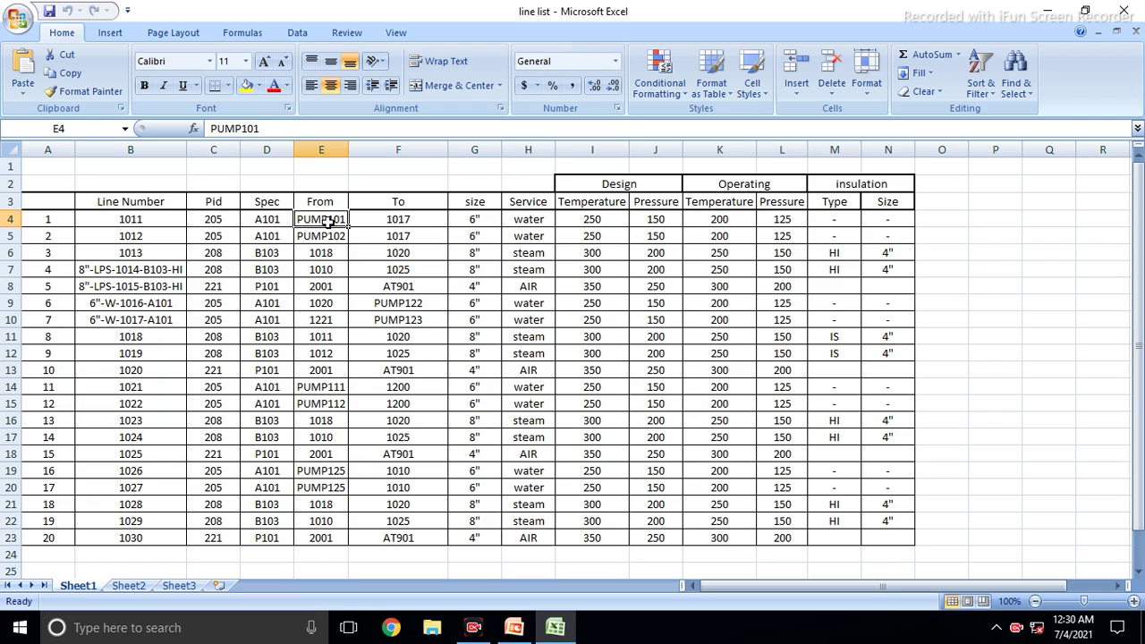
pyautogui.click(416, 221)
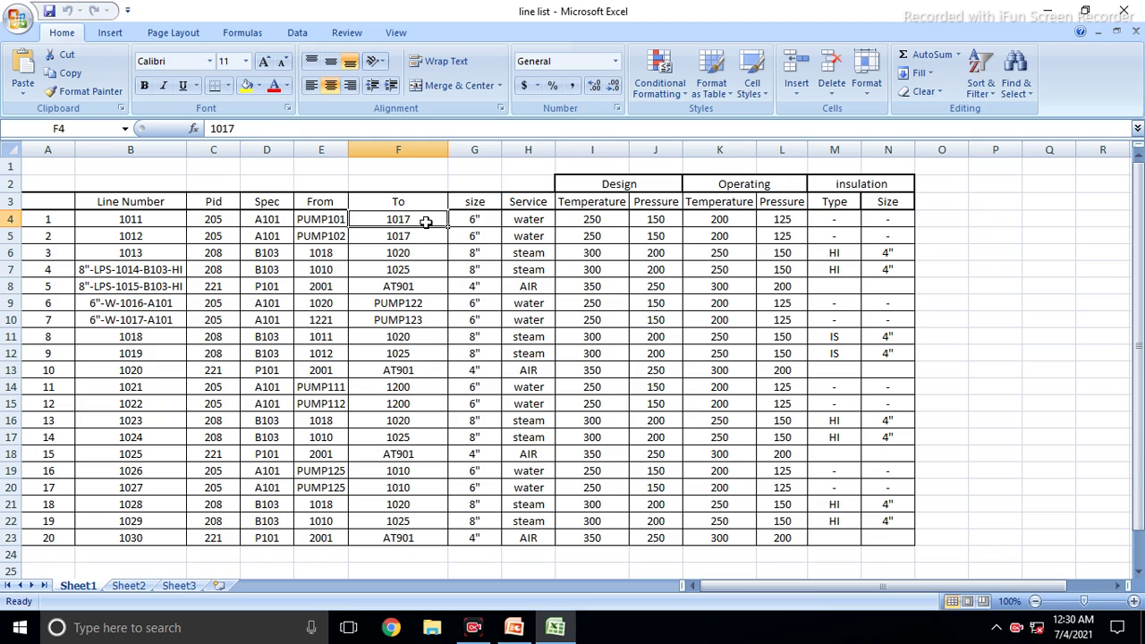
pyautogui.click(484, 219)
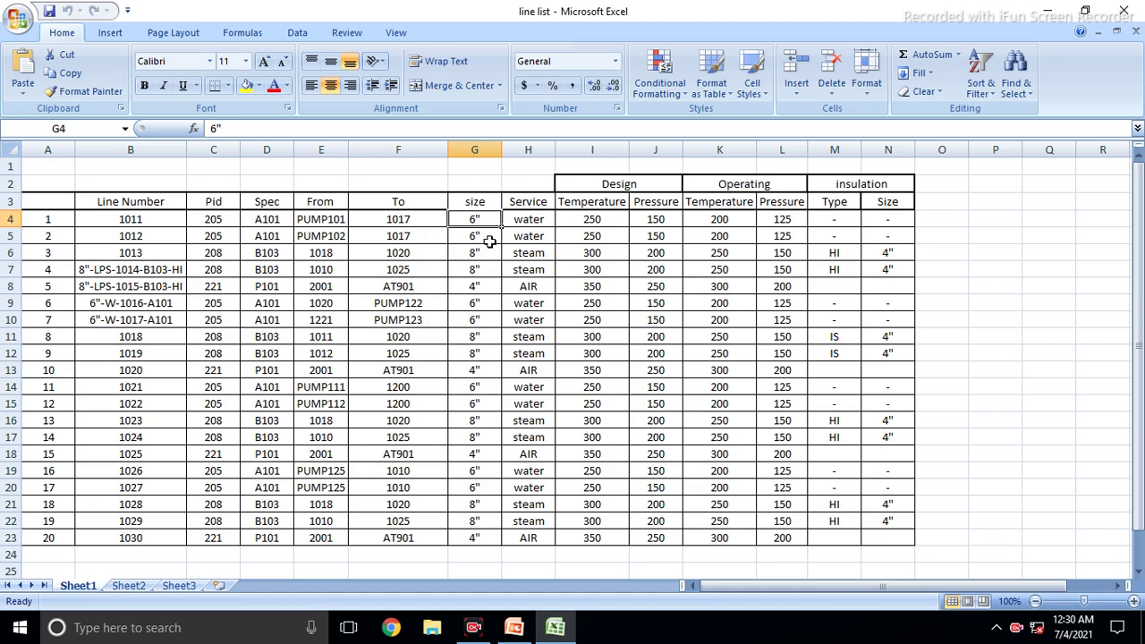
pyautogui.click(530, 222)
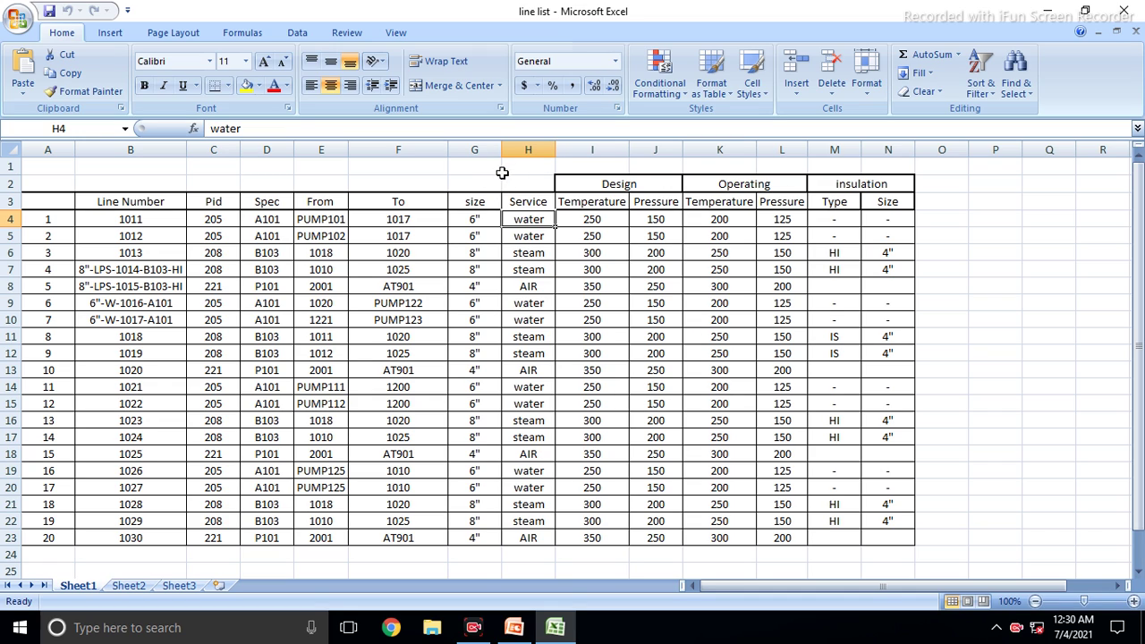
# Insert a new column before the Service column and give it the heading FLUID in row 3.
pyautogui.click(526, 150)
pyautogui.rightClick(526, 149)
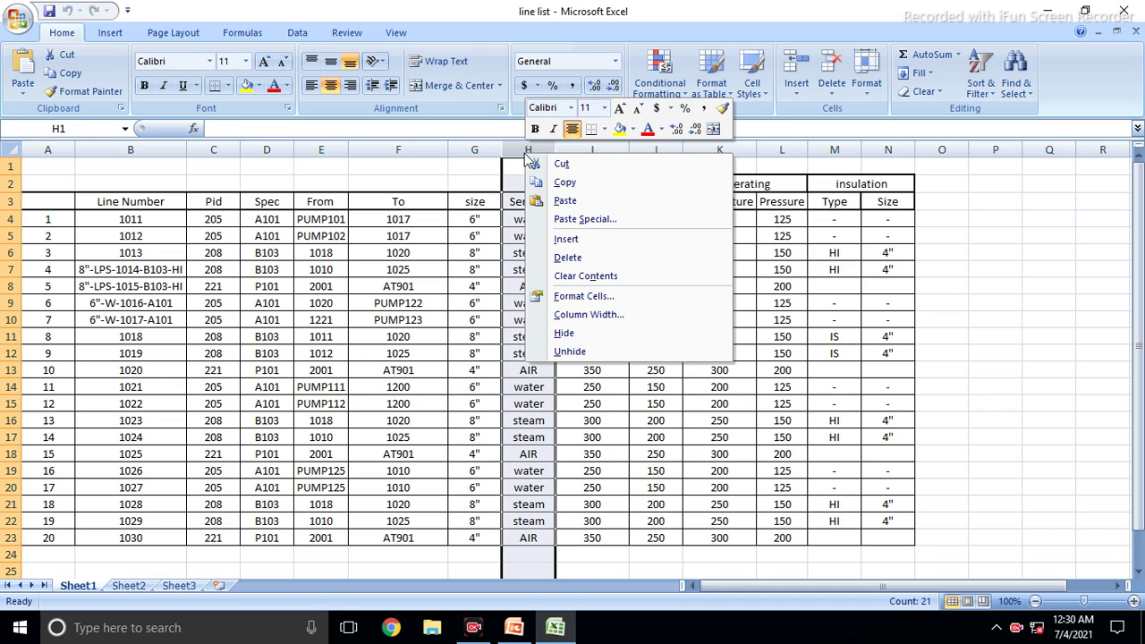
pyautogui.click(602, 240)
pyautogui.click(535, 204)
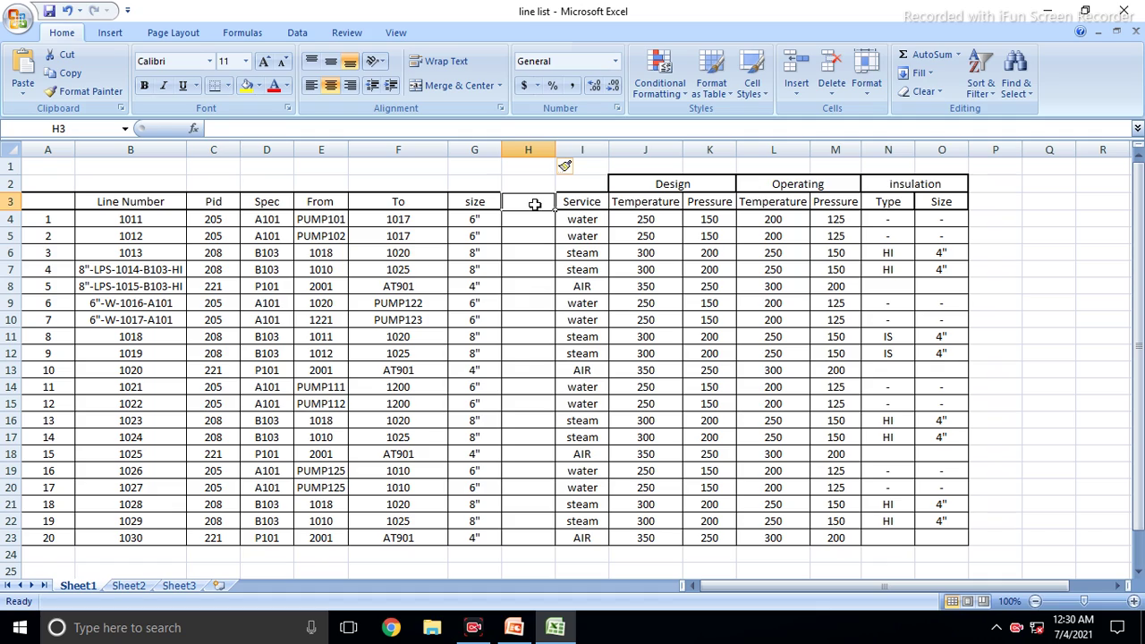
pyautogui.write('FLUID')
pyautogui.click(521, 236)
# Enter the fluid codes DW, CWS and CWR for the first three lines in cells H4 to H6.
pyautogui.click(527, 220)
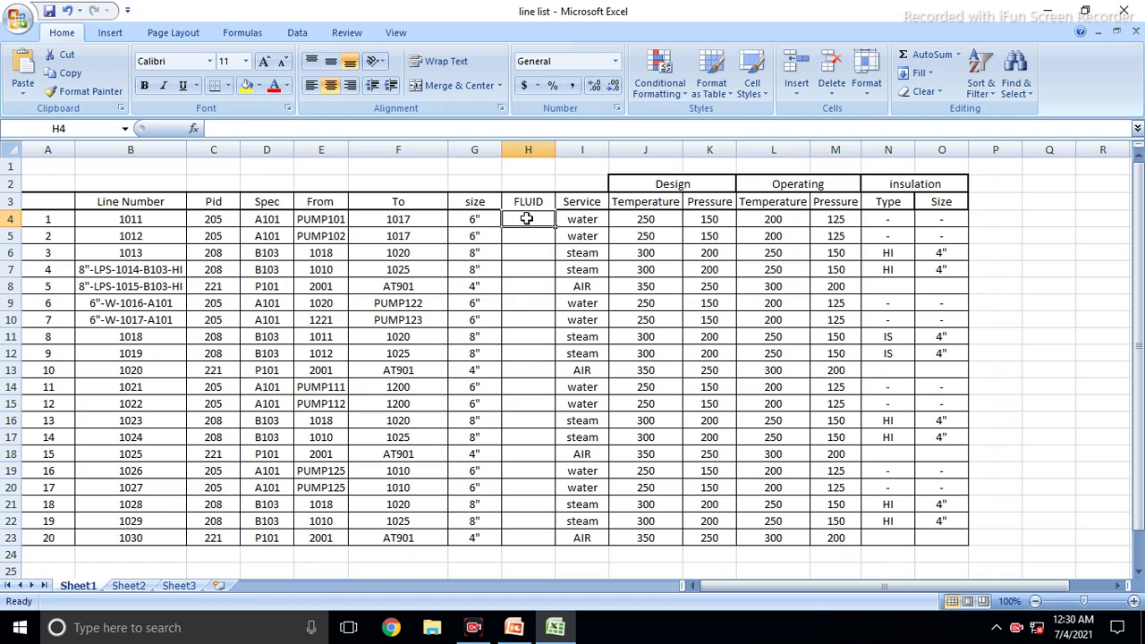
pyautogui.write('DW')
pyautogui.click(525, 240)
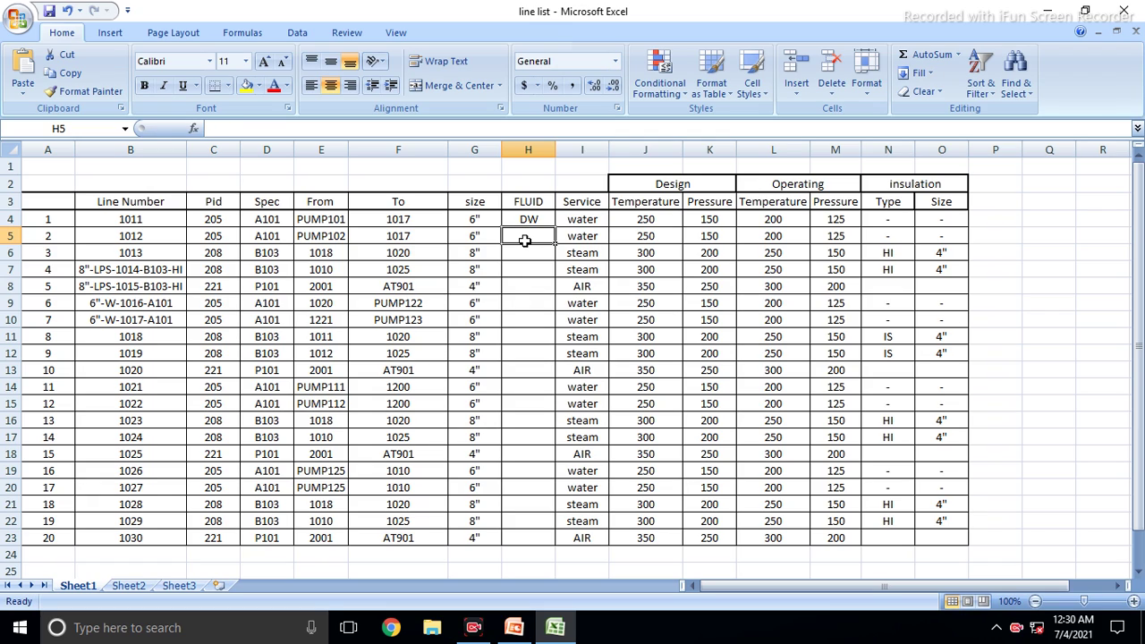
pyautogui.write('CWS')
pyautogui.click(525, 260)
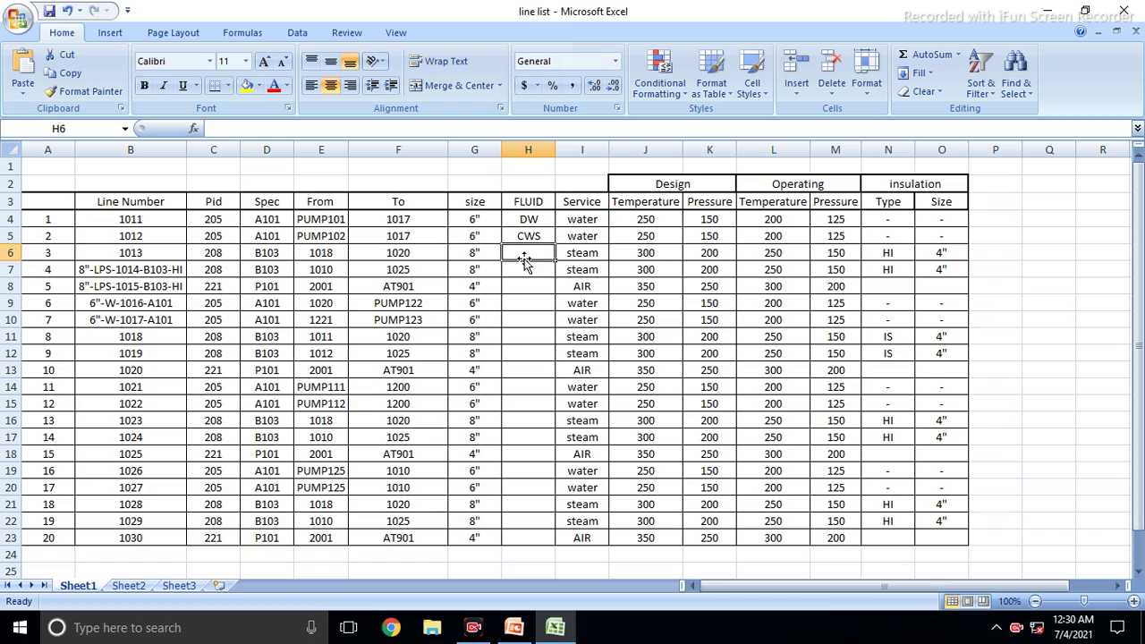
pyautogui.write('CWR')
pyautogui.click(528, 277)
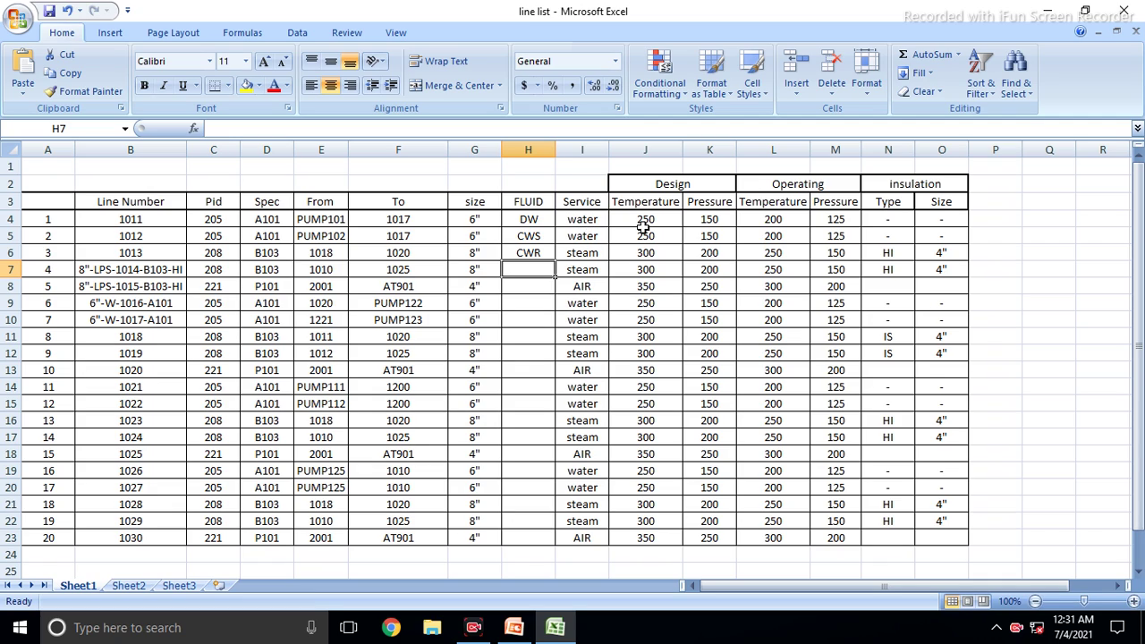
# Review the Design, Operating and insulation group headings, plus the line number entry of line 1011.
pyautogui.click(667, 183)
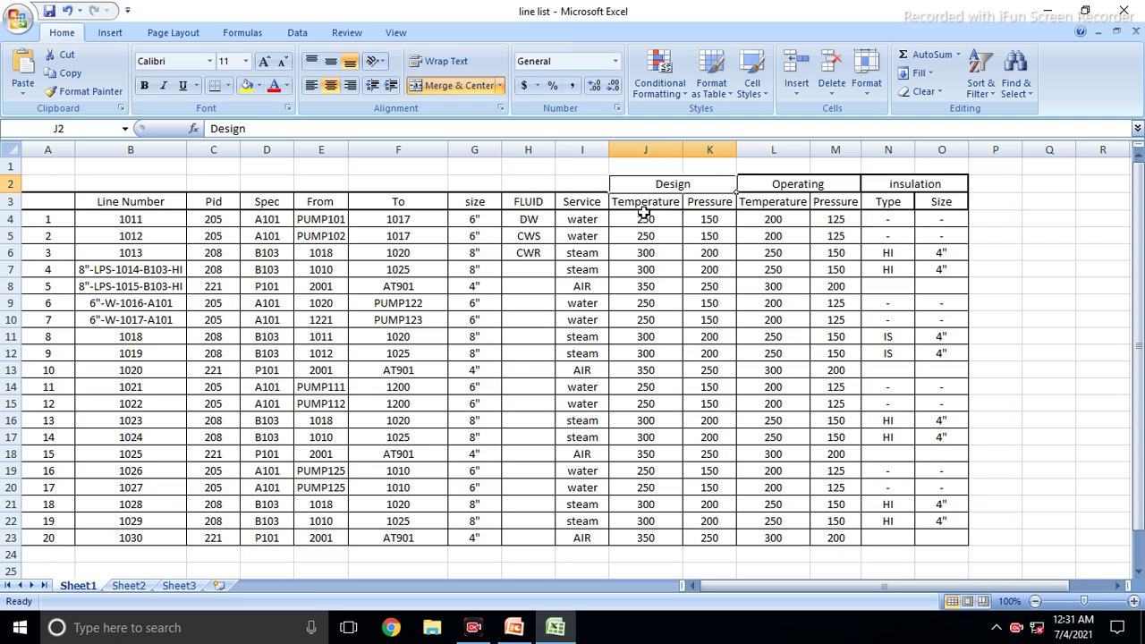
pyautogui.click(794, 184)
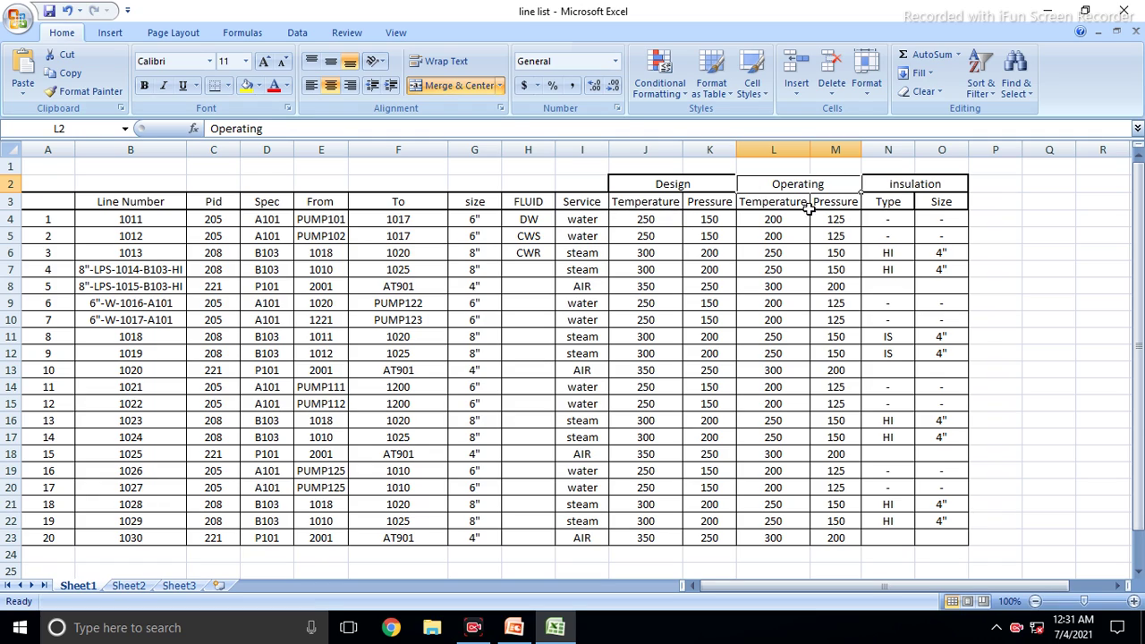
pyautogui.click(895, 186)
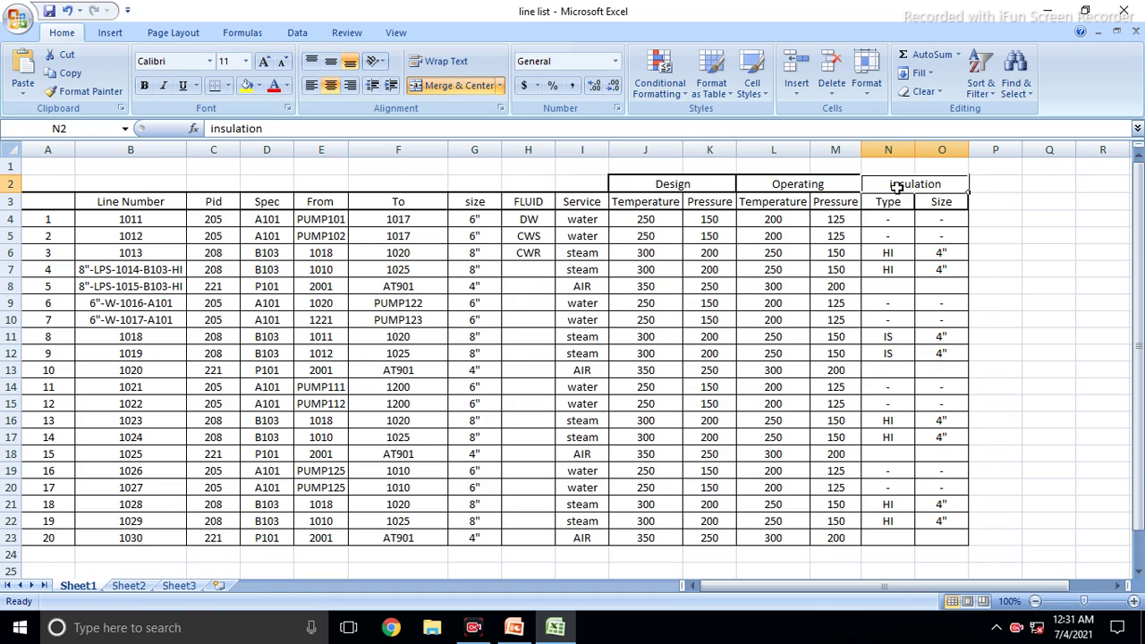
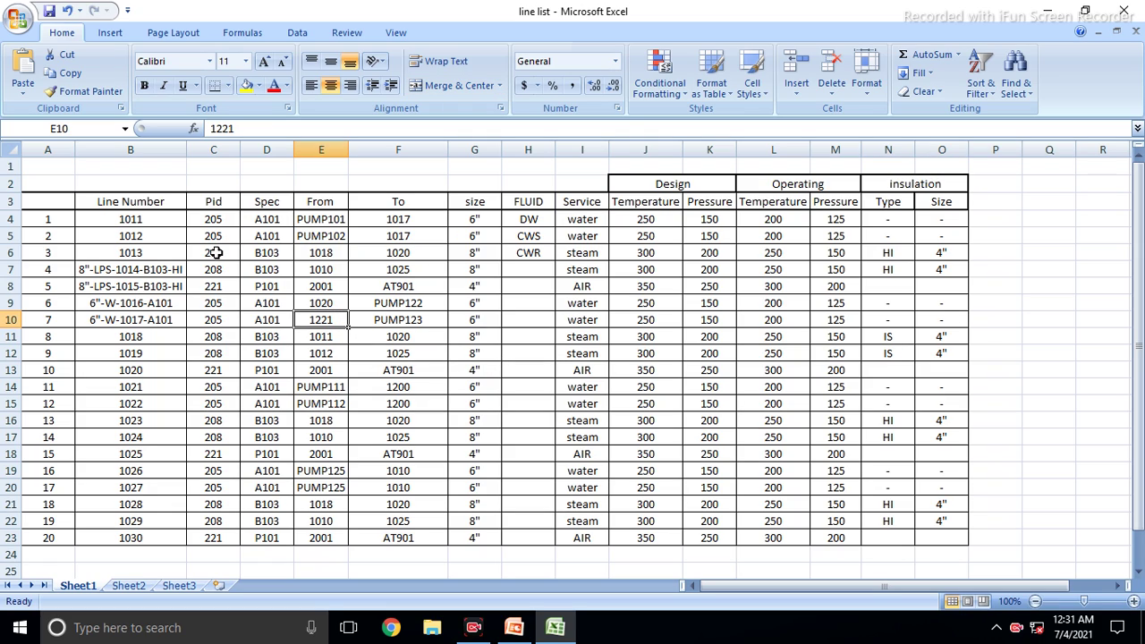
pyautogui.click(154, 223)
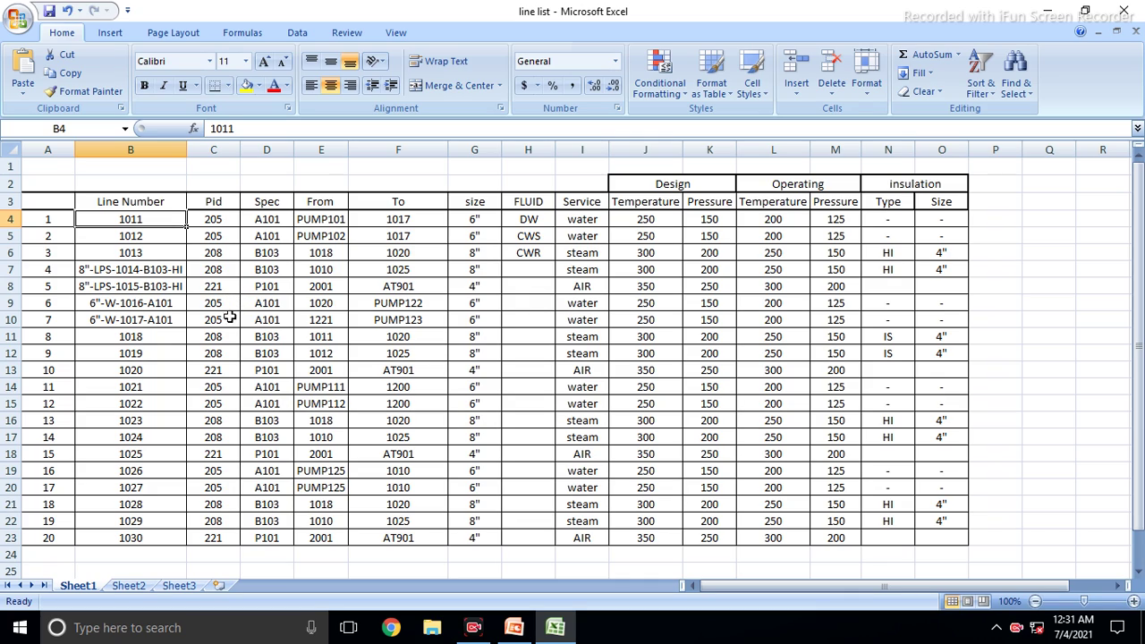
# Examine the Line Number, Pid, From and To entries of line 1018.
pyautogui.click(162, 336)
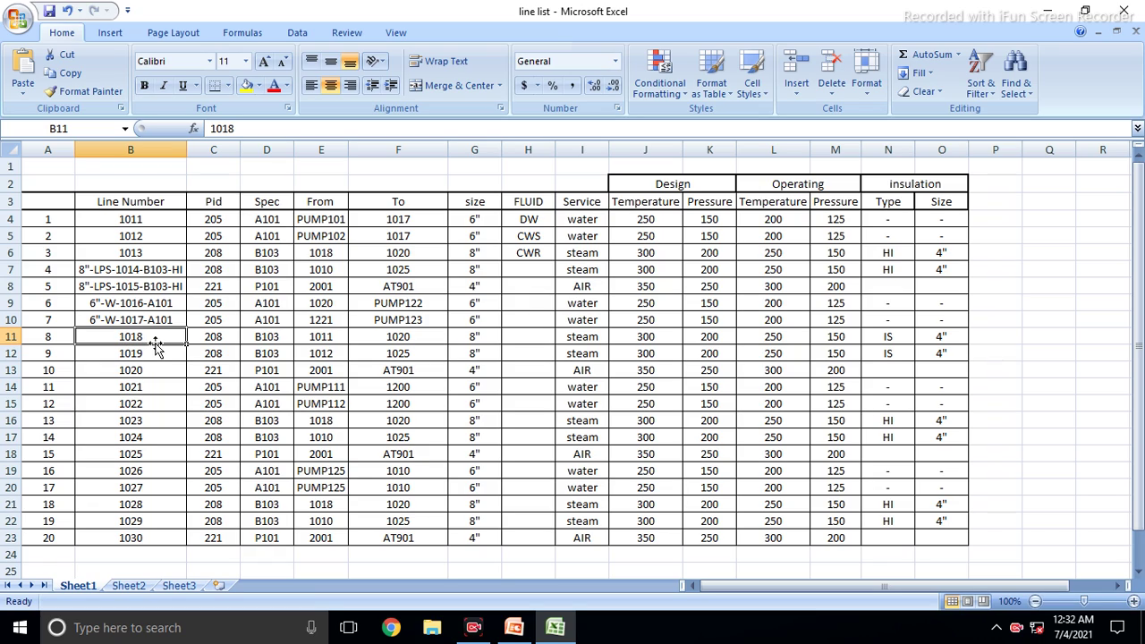
pyautogui.click(213, 338)
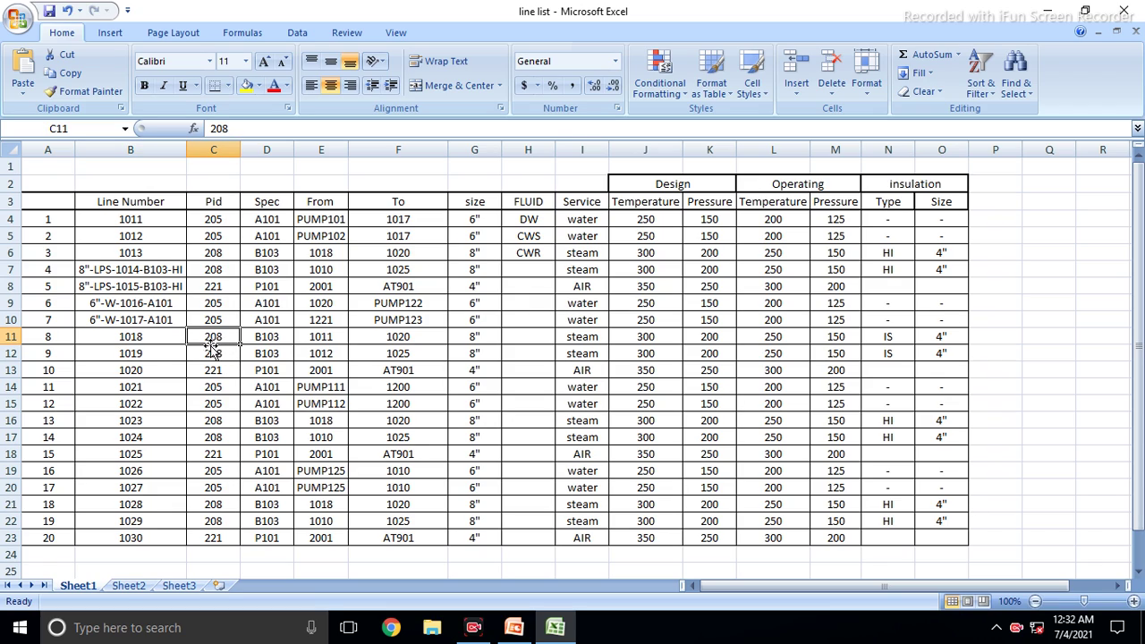
pyautogui.click(416, 341)
pyautogui.click(304, 340)
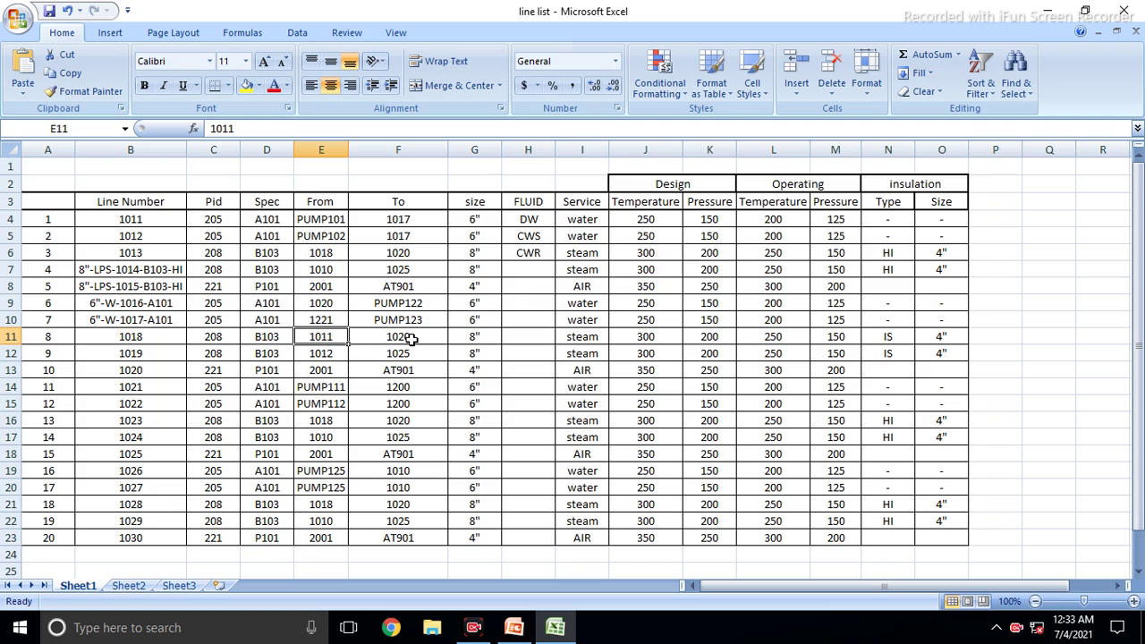
pyautogui.click(150, 341)
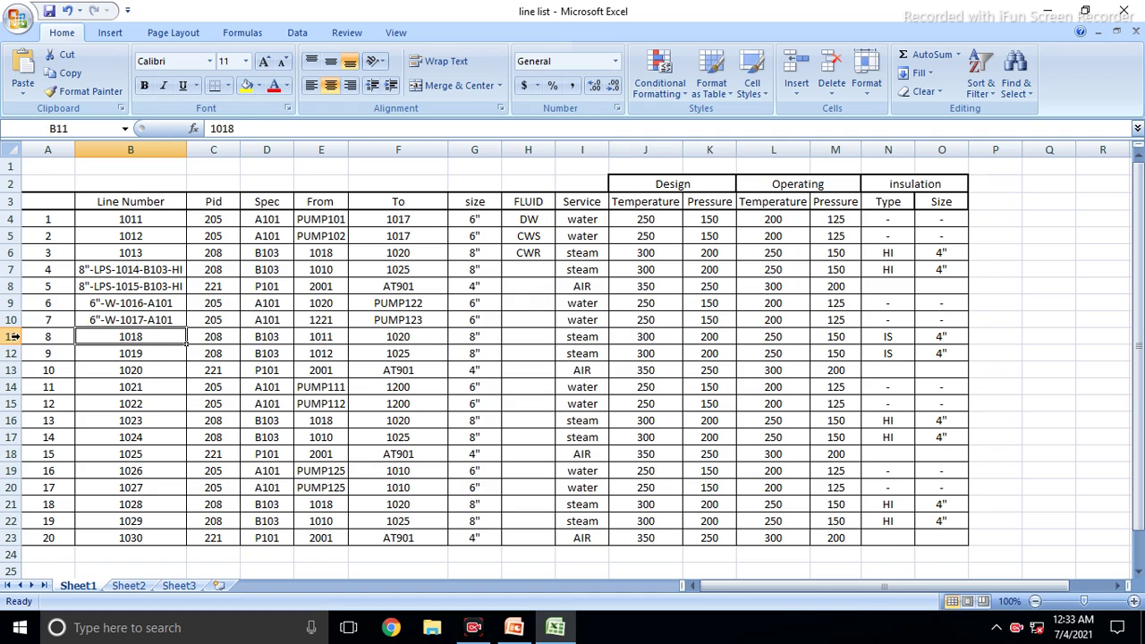
# Enter the fluid code LPS for line 1018 in cell H11.
pyautogui.click(16, 338)
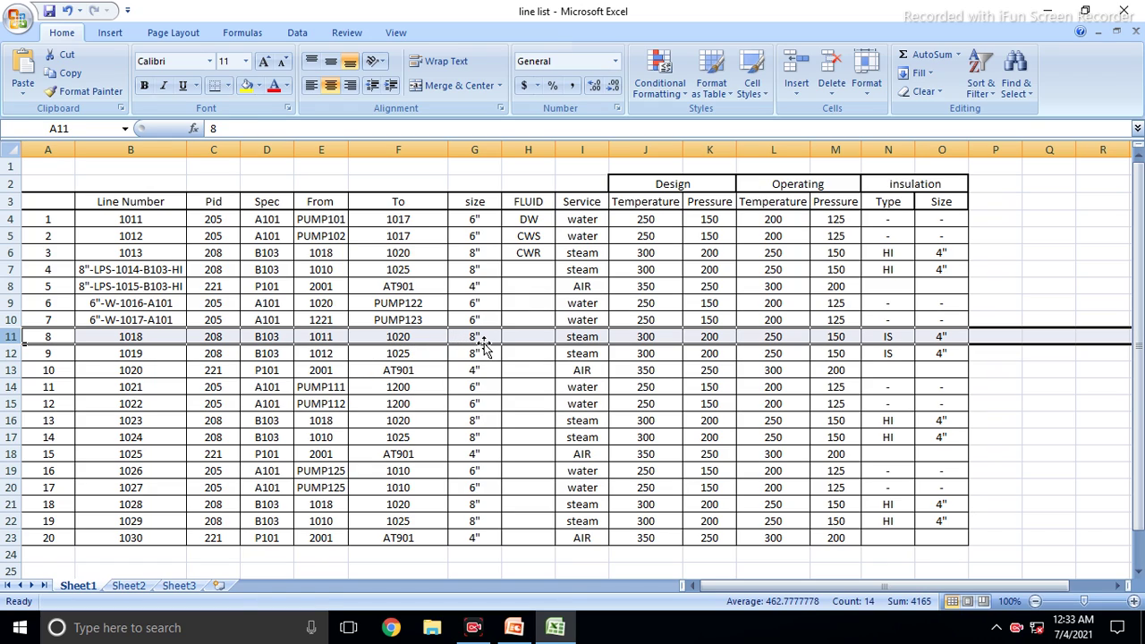
pyautogui.click(531, 337)
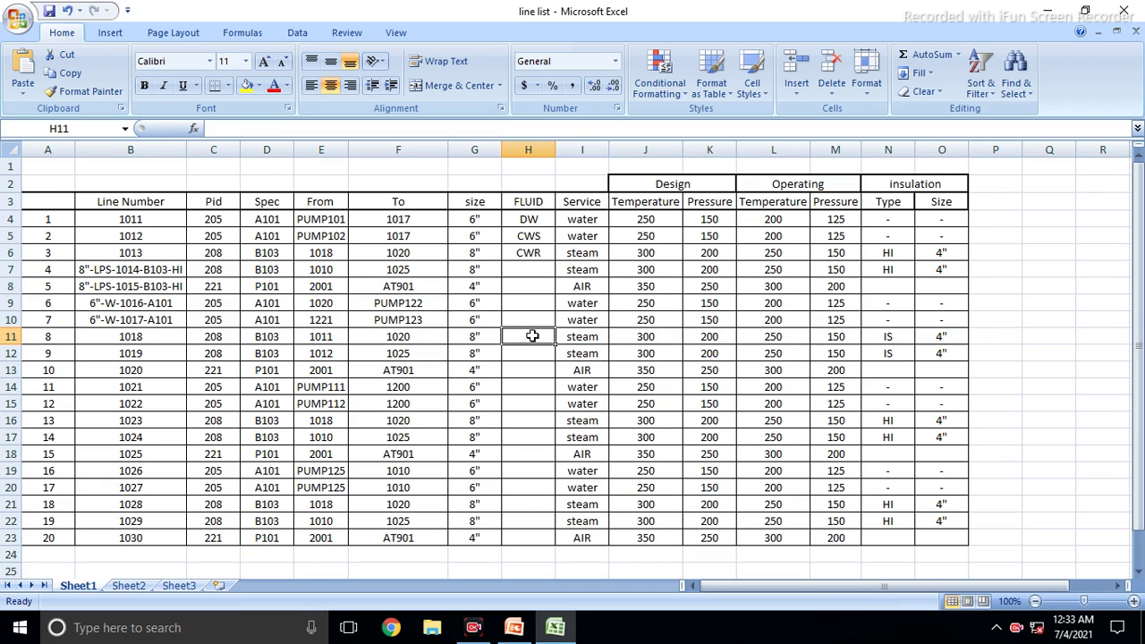
pyautogui.write('LPS')
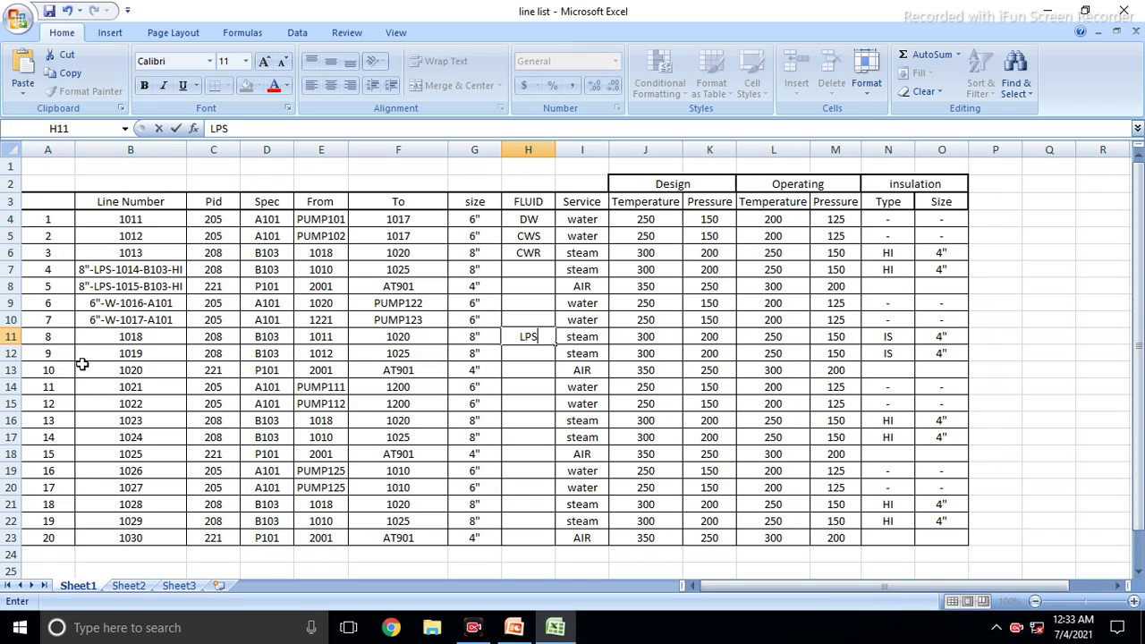
pyautogui.click(11, 337)
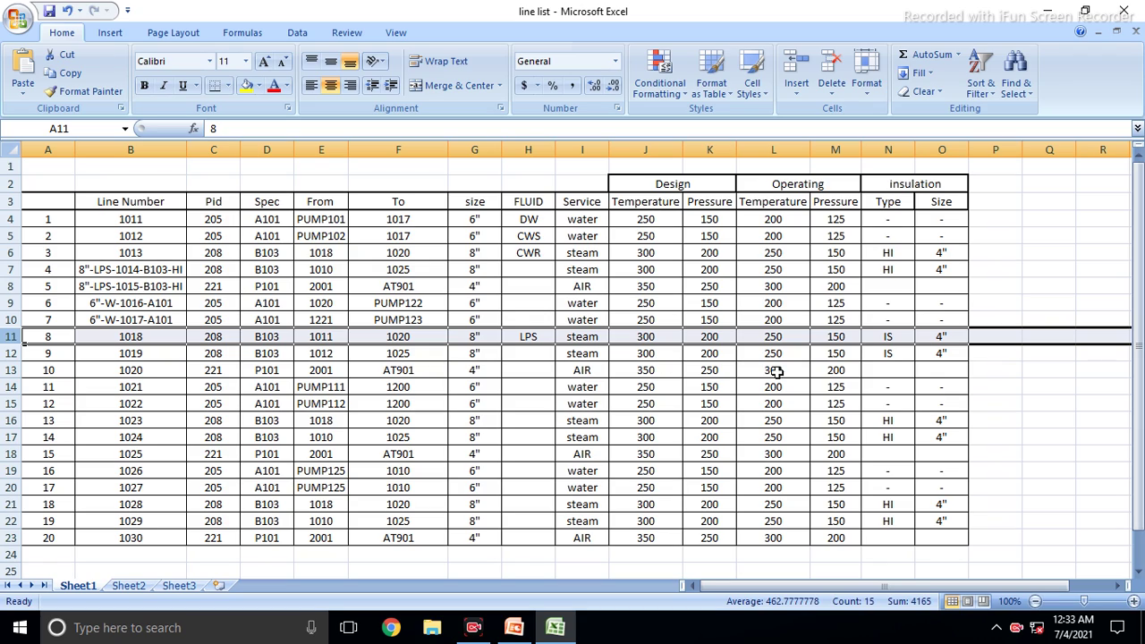
# Review the insulation size of line 1018 and the remaining rows of the line list.
pyautogui.click(950, 337)
pyautogui.scroll(-2, 846, 385)
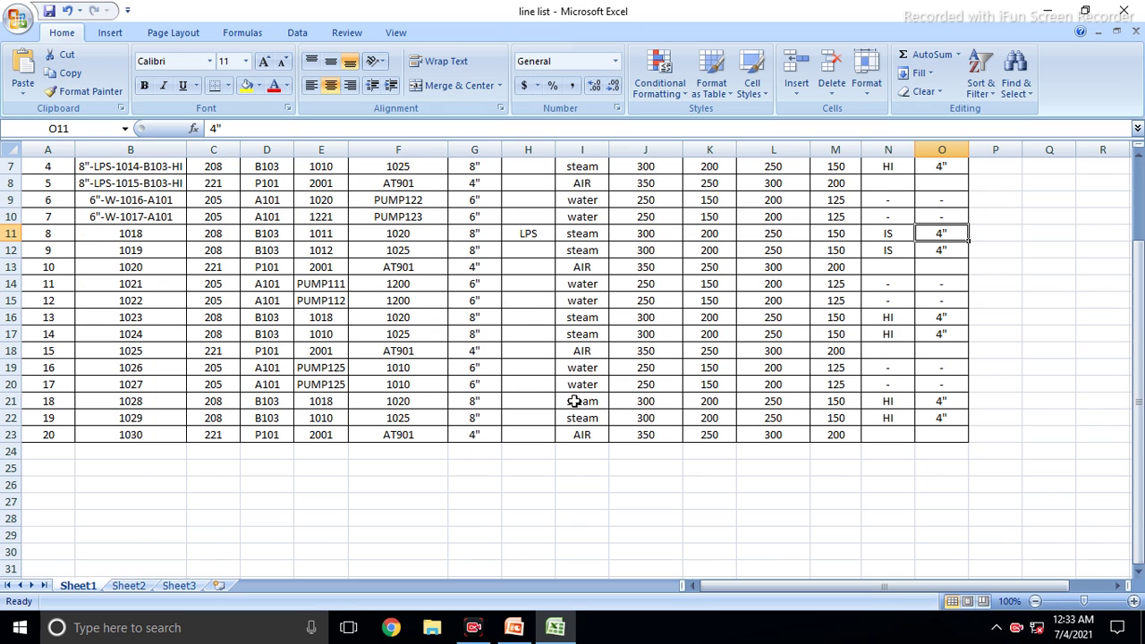
pyautogui.scroll(2, 568, 402)
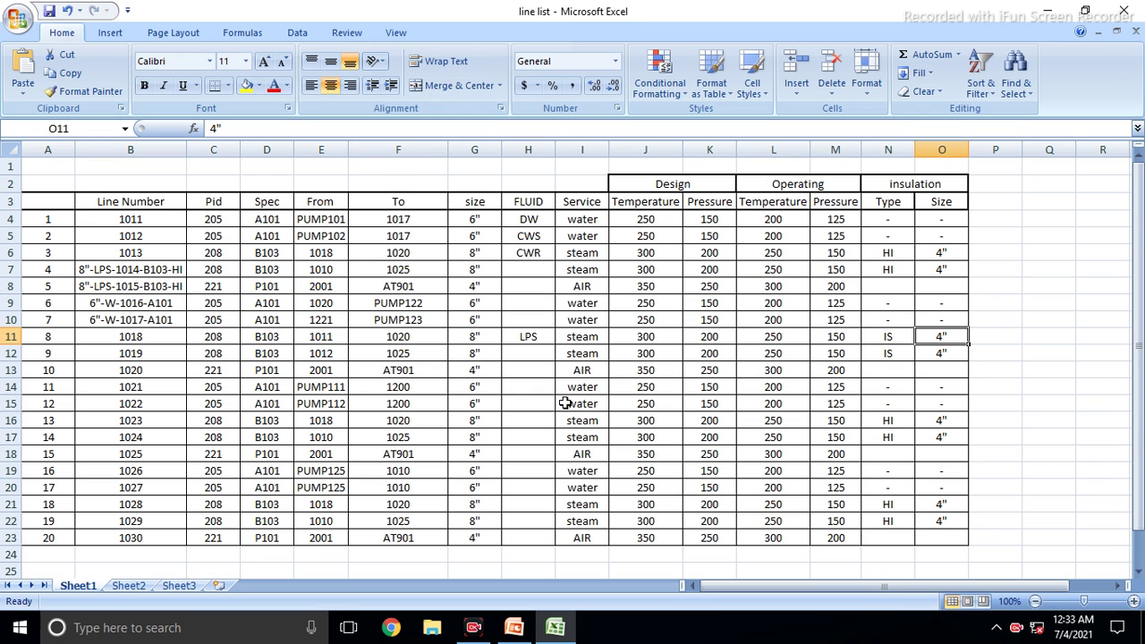